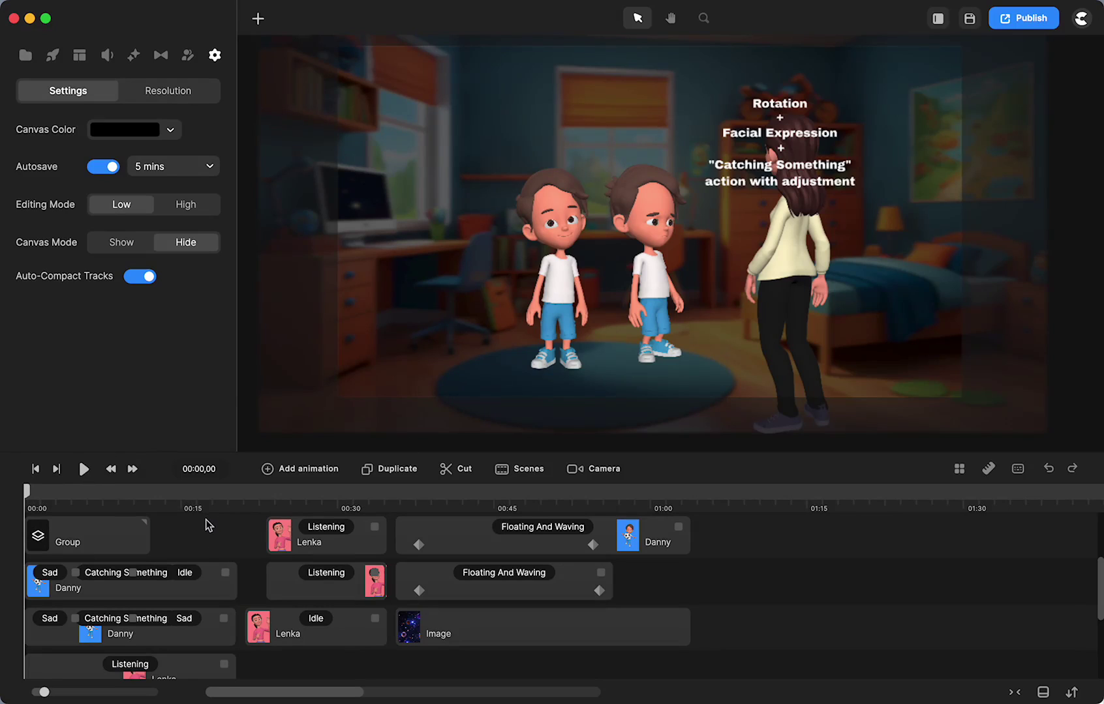
Scrub the timeline ahead to about 2 seconds to preview the characters' actions
{"action": "left_click", "coordinate": [36, 495]}
{"action": "mouse_move", "coordinate": [37, 495]}
{"action": "left_mouse_down"}
{"action": "mouse_move", "coordinate": [98, 501]}
{"action": "mouse_move", "coordinate": [36, 500]}
{"action": "left_mouse_up"}
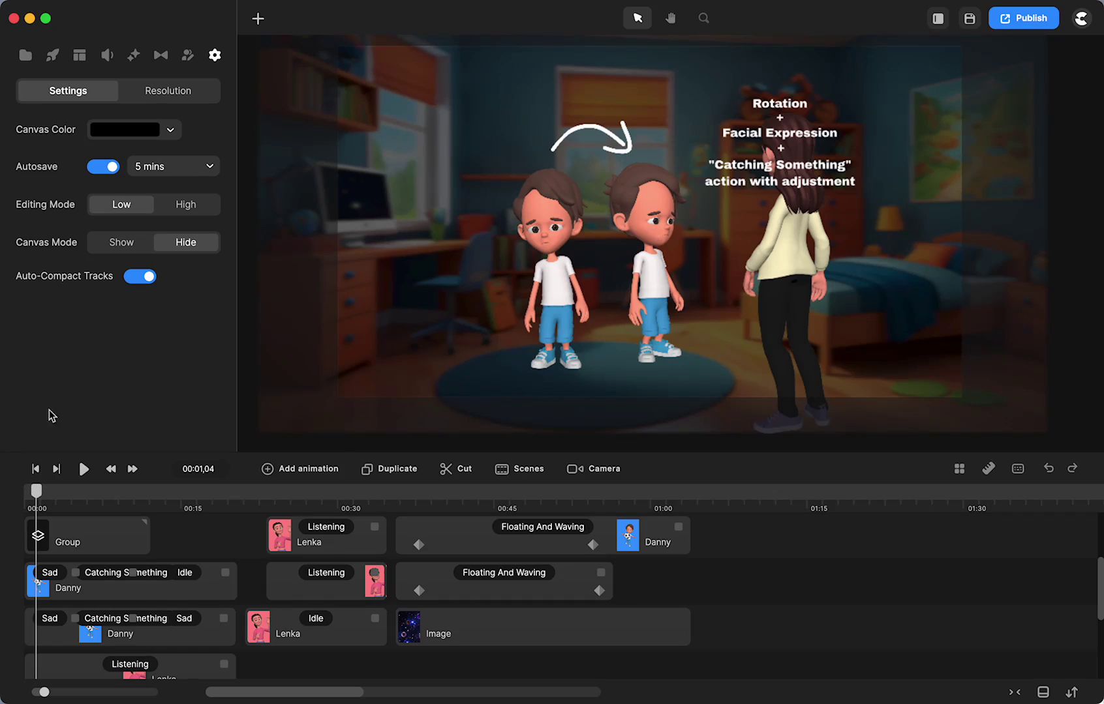
{"action": "left_click_drag", "start_coordinate": [37, 490], "coordinate": [54, 491]}
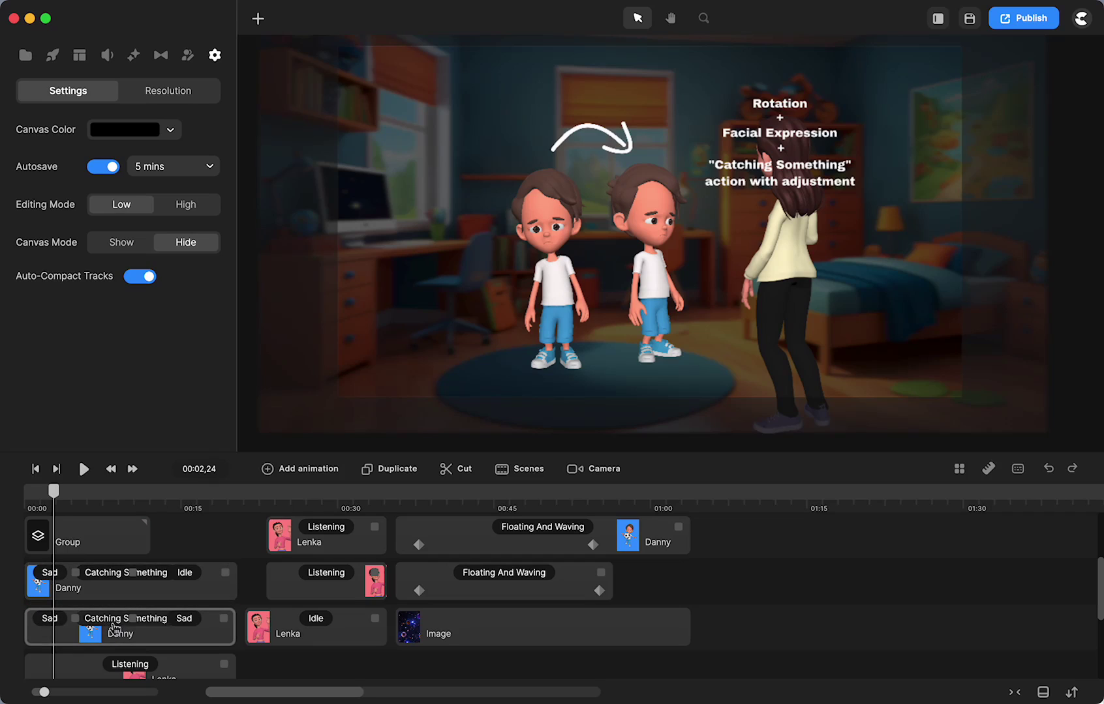
Replace Danny's Idle action with Sad, stretch the clip to full length, and preview at 00:07,21
{"action": "left_click", "coordinate": [185, 573]}
{"action": "scroll", "coordinate": [326, 287], "scroll_direction": "down", "scroll_amount": 5}
{"action": "scroll", "coordinate": [352, 302], "scroll_direction": "down", "scroll_amount": 3}
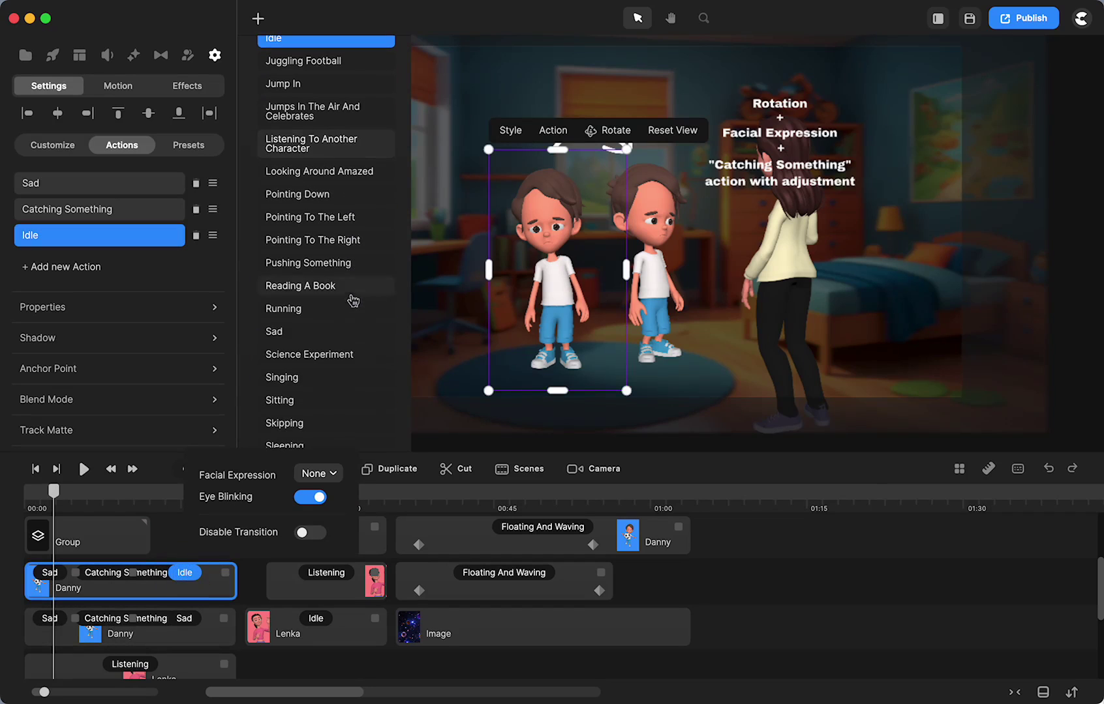
{"action": "left_click", "coordinate": [278, 332]}
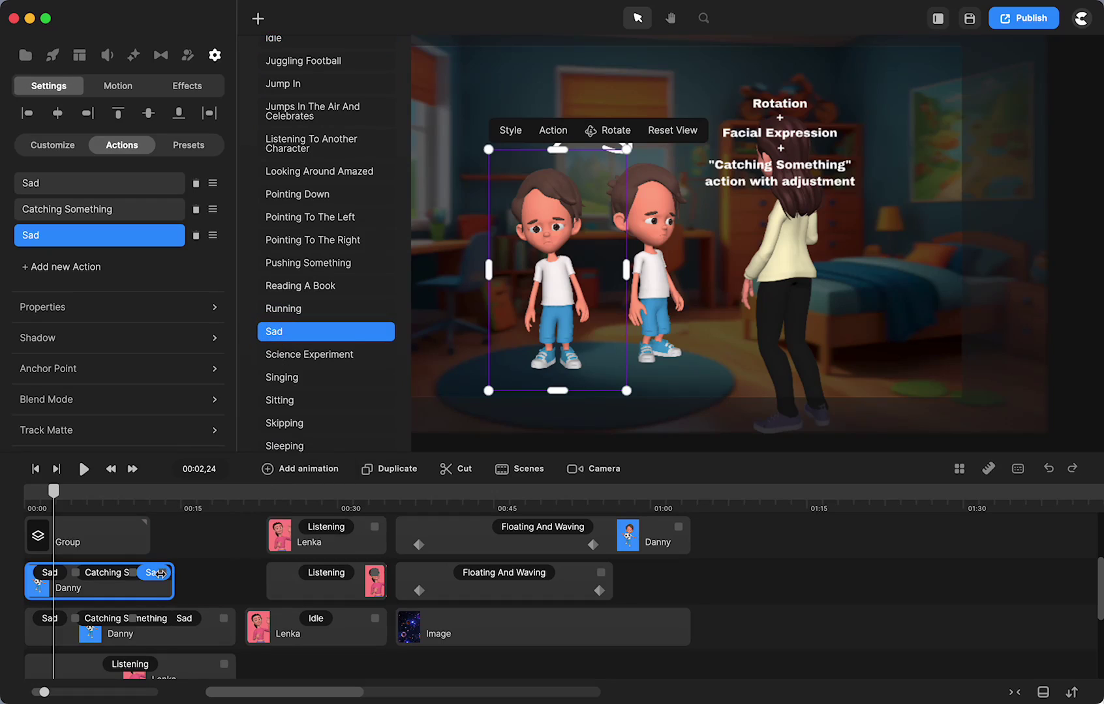
{"action": "left_click_drag", "start_coordinate": [172, 579], "coordinate": [225, 579]}
{"action": "left_click", "coordinate": [207, 549]}
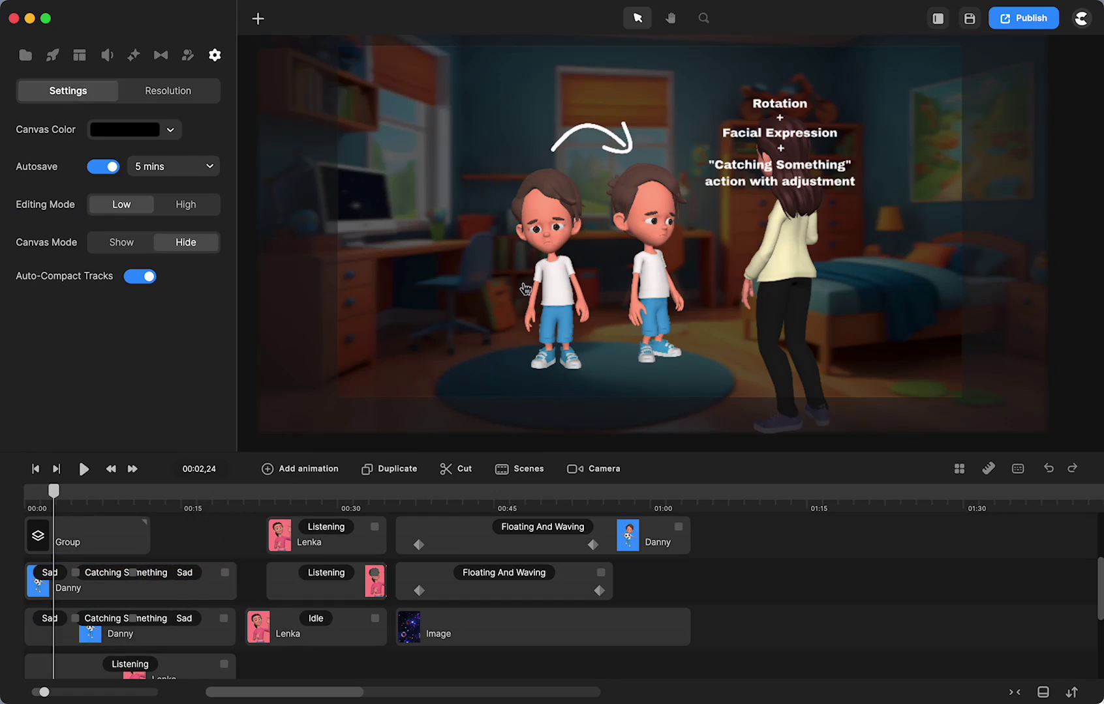
{"action": "left_click", "coordinate": [54, 494]}
{"action": "left_click_drag", "start_coordinate": [54, 493], "coordinate": [104, 494]}
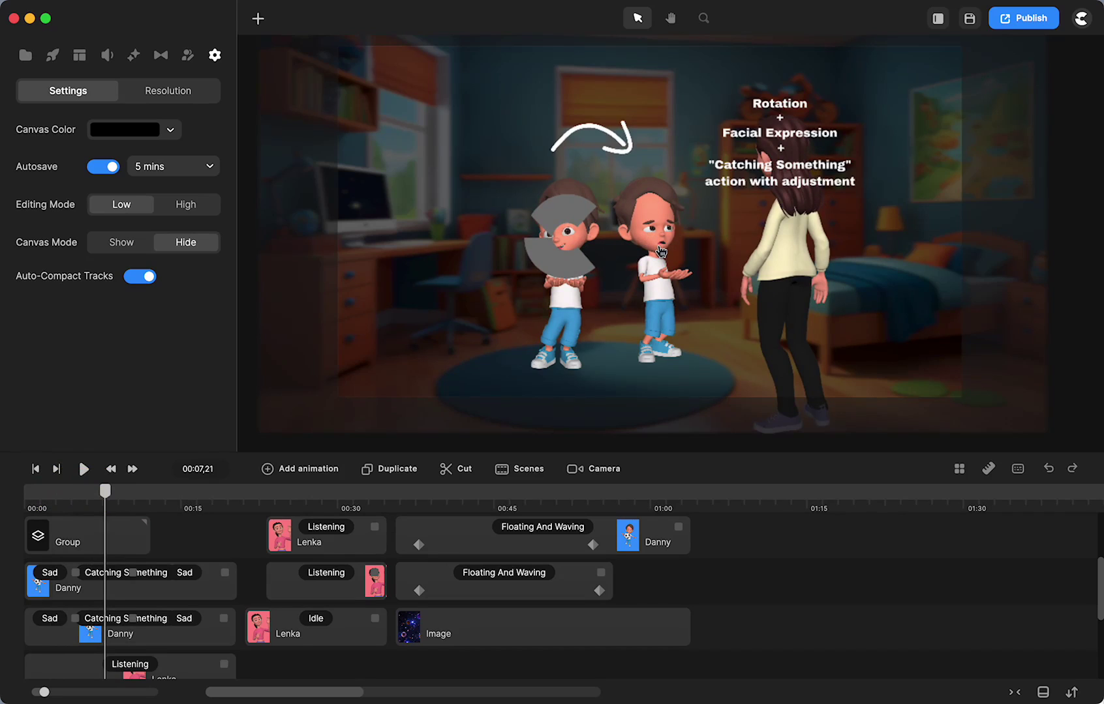
Keep Sad as the facial expression on one Danny's Catching Something action
{"action": "left_click", "coordinate": [140, 625]}
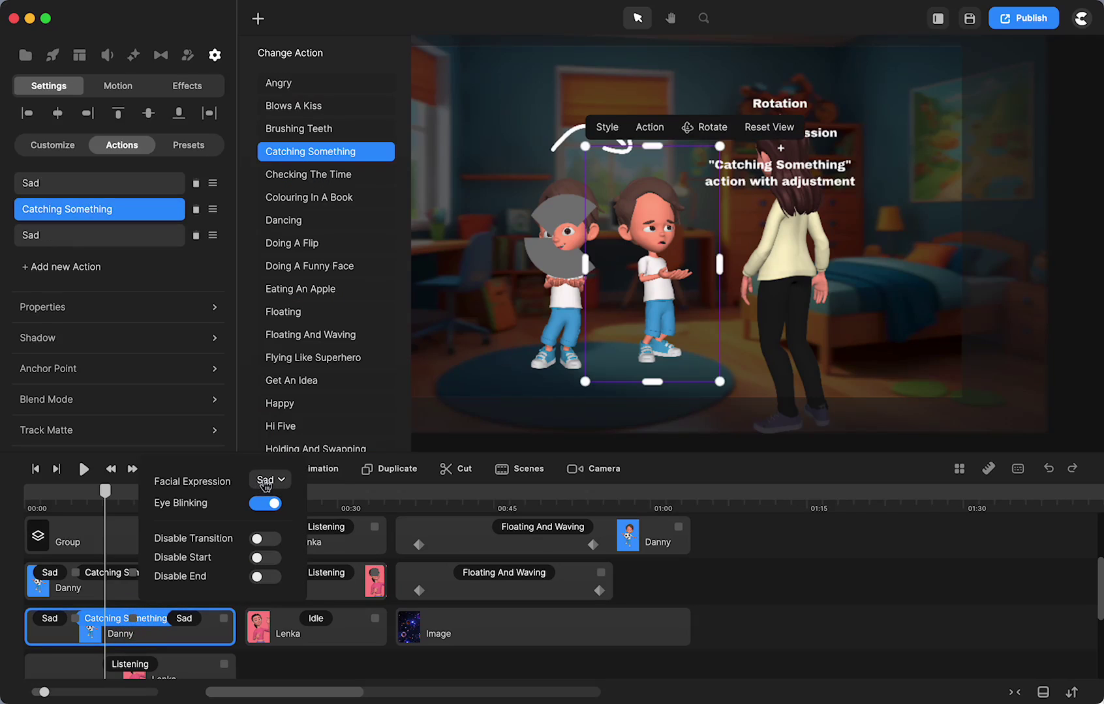
{"action": "left_click", "coordinate": [840, 573]}
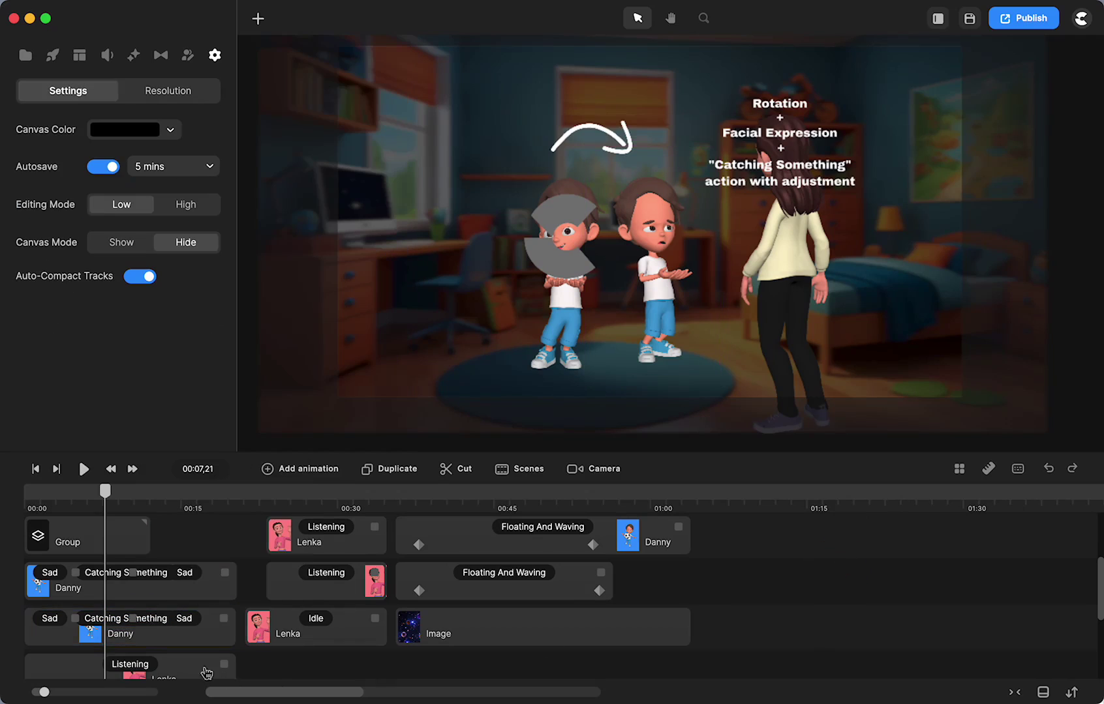
{"action": "left_click", "coordinate": [150, 626]}
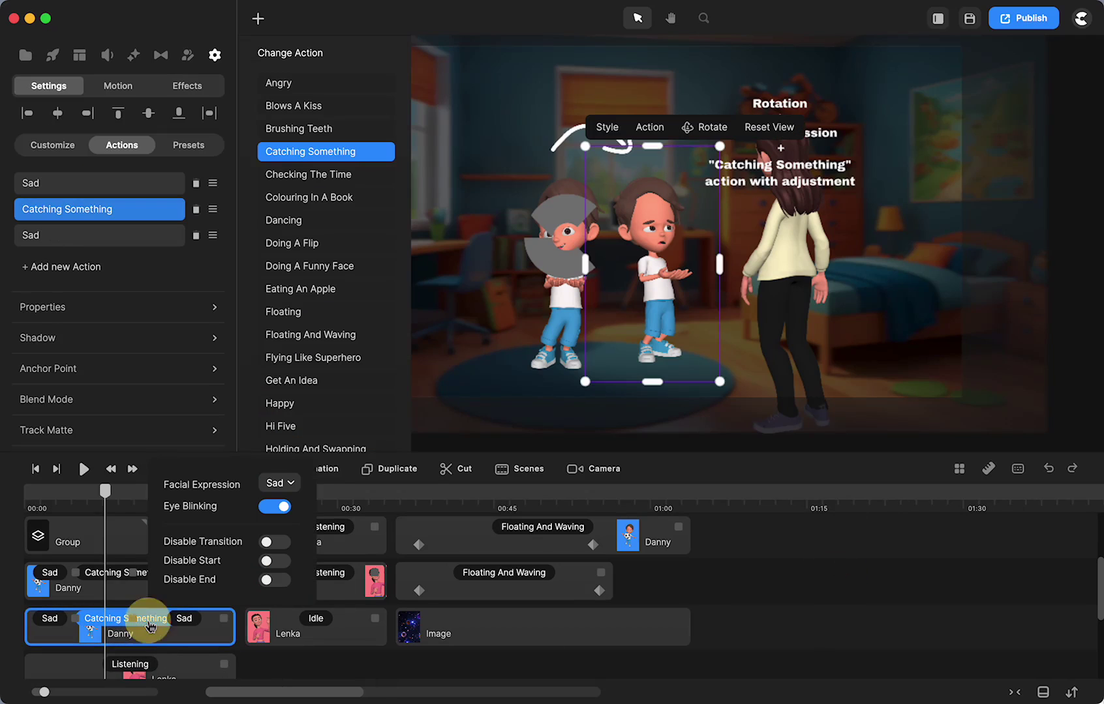
{"action": "left_click", "coordinate": [291, 486]}
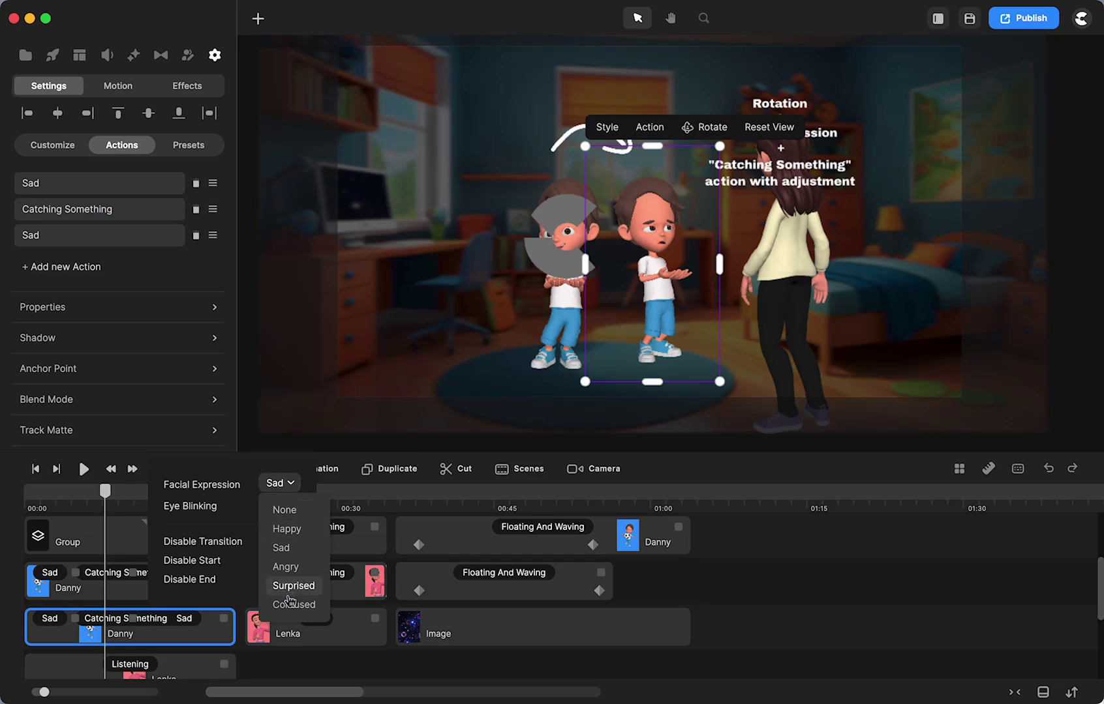
{"action": "left_click", "coordinate": [291, 486]}
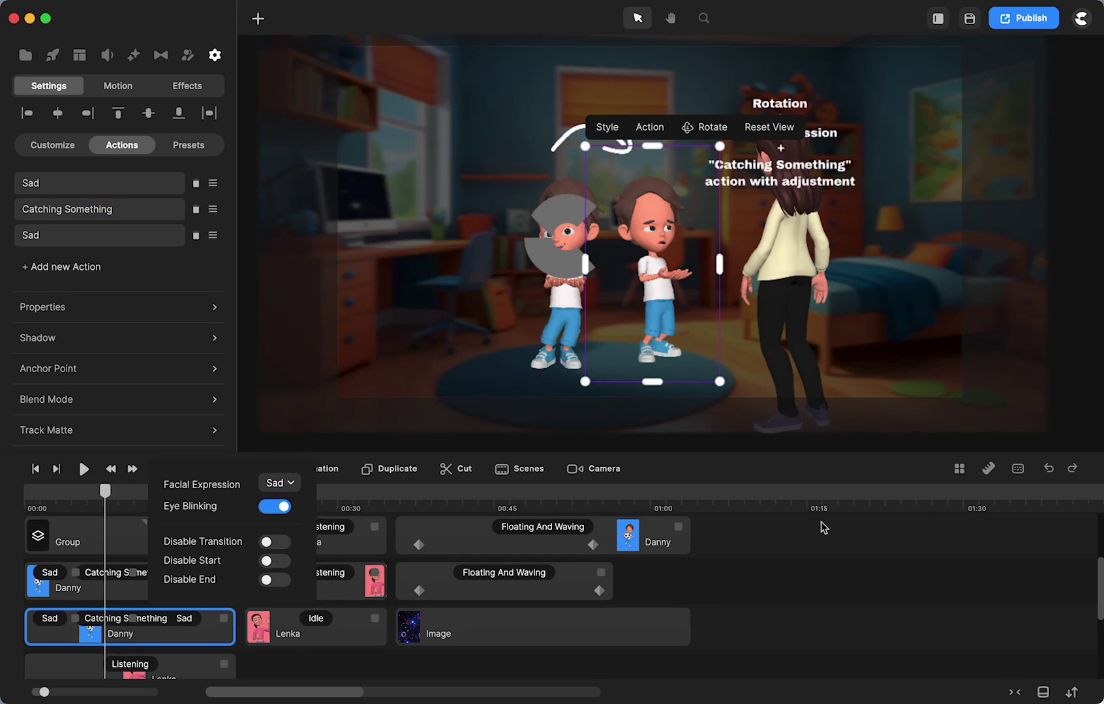
Set the other Danny's Catching Something facial expression to None after trying Sad and Happy
{"action": "left_click", "coordinate": [125, 574]}
{"action": "left_click", "coordinate": [267, 437]}
{"action": "left_click", "coordinate": [266, 501]}
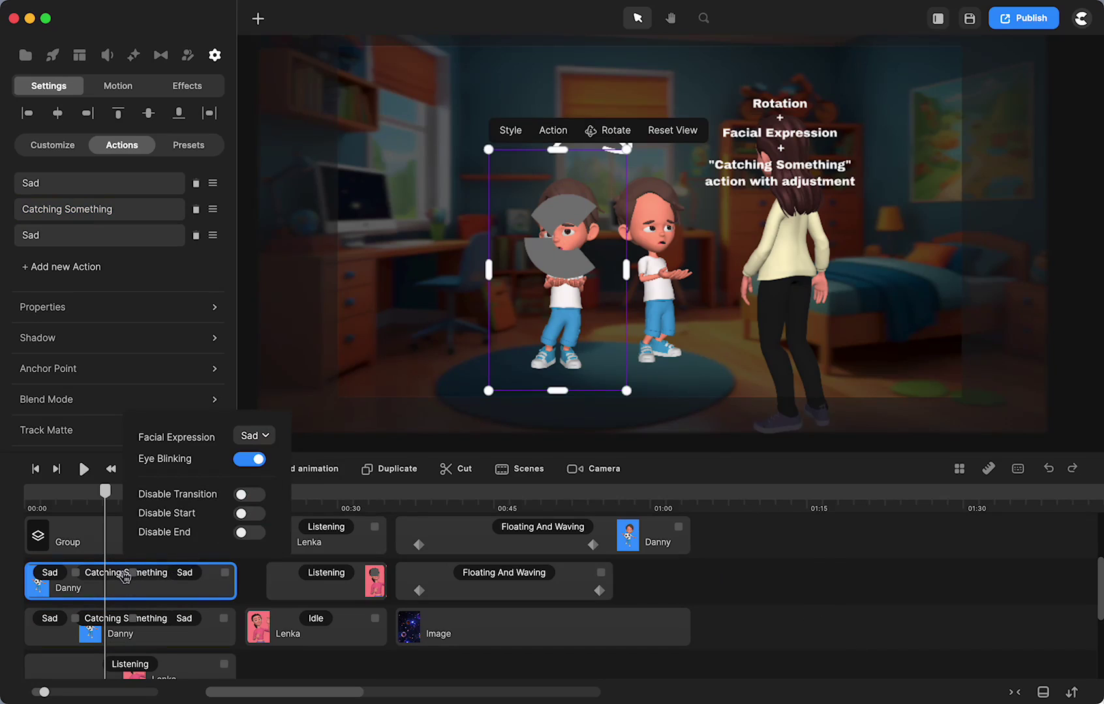
{"action": "left_click", "coordinate": [261, 435]}
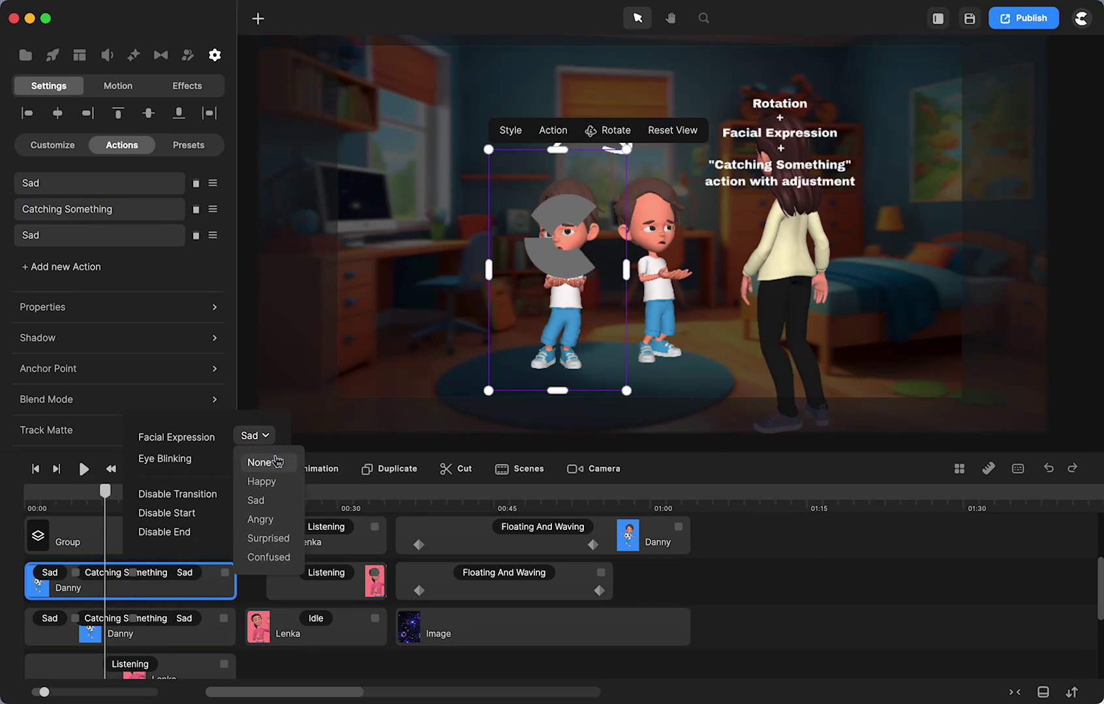
{"action": "left_click", "coordinate": [267, 481]}
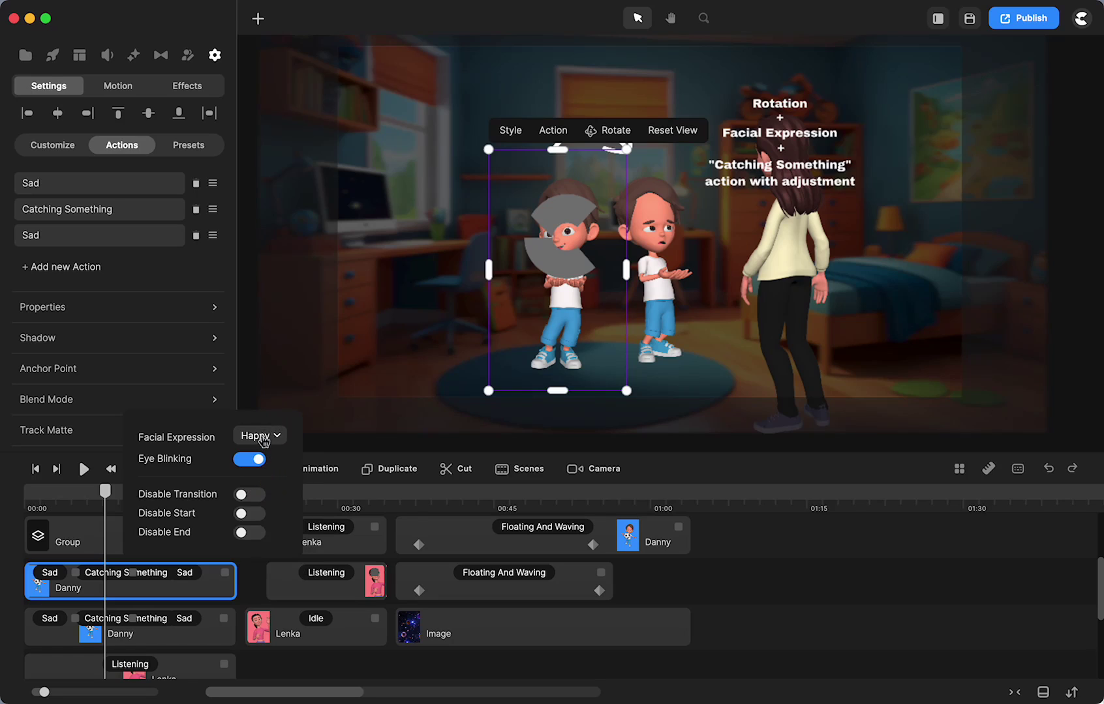
{"action": "left_click", "coordinate": [259, 435]}
{"action": "left_click", "coordinate": [269, 463]}
{"action": "left_click", "coordinate": [759, 572]}
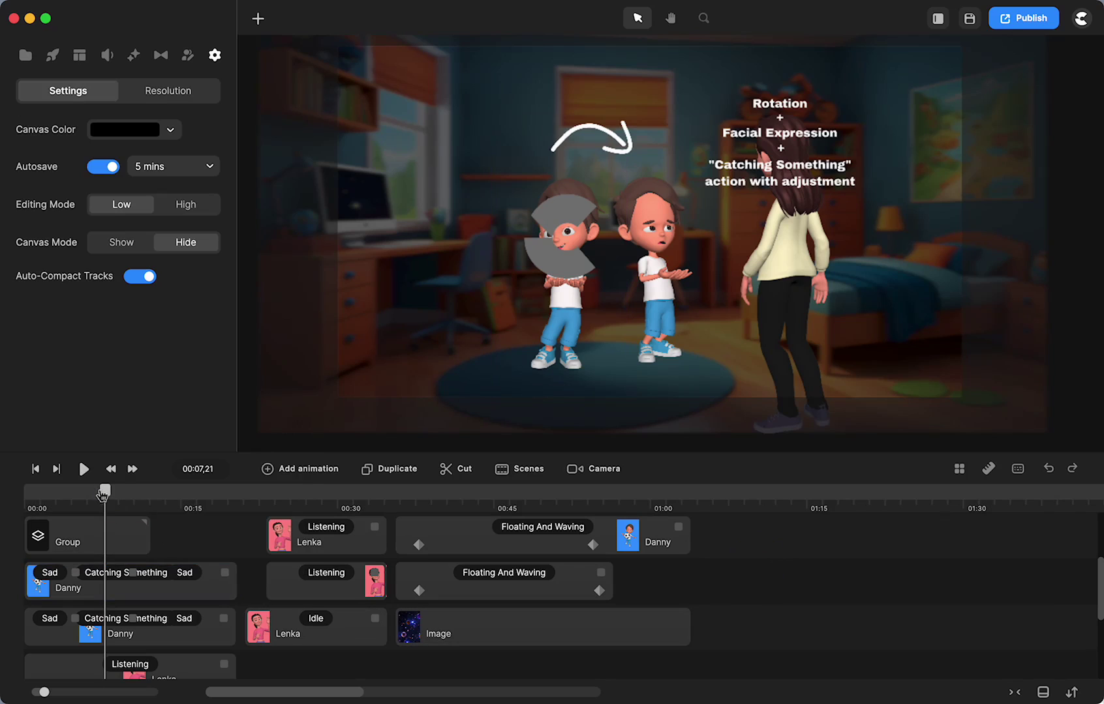
{"action": "left_click_drag", "start_coordinate": [103, 495], "coordinate": [81, 511]}
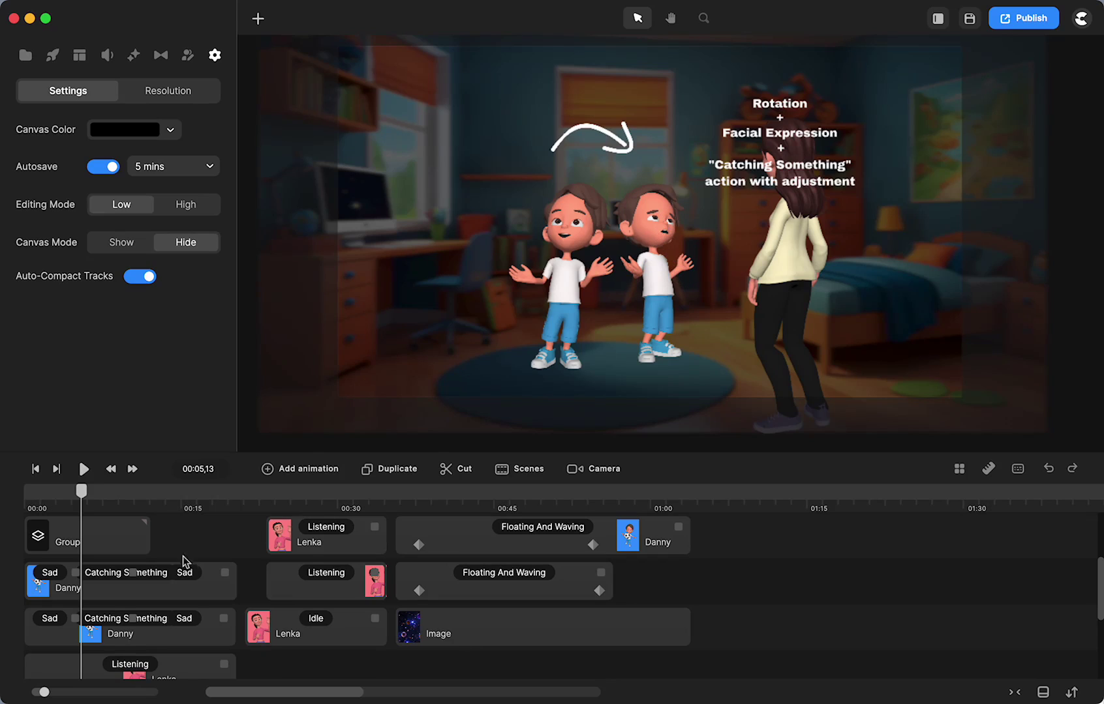
Rotate the right-hand Danny during Catching Something, then check the pose at about 3 seconds
{"action": "left_click", "coordinate": [164, 628]}
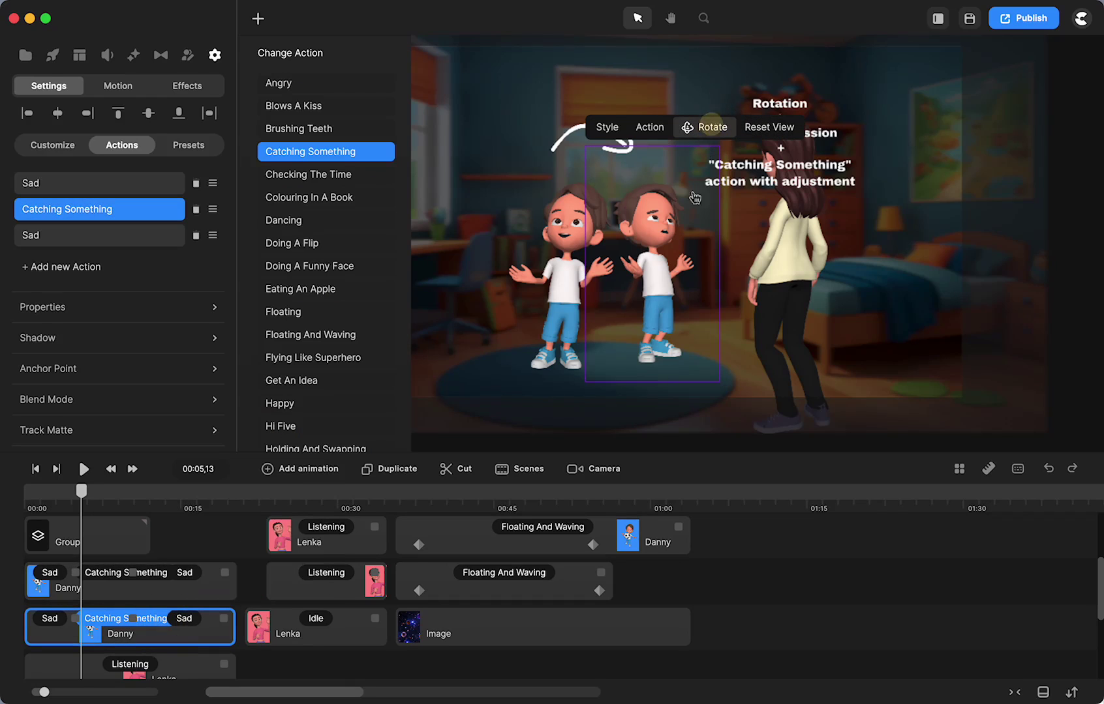
{"action": "left_click", "coordinate": [656, 281]}
{"action": "left_click_drag", "start_coordinate": [656, 283], "coordinate": [648, 289]}
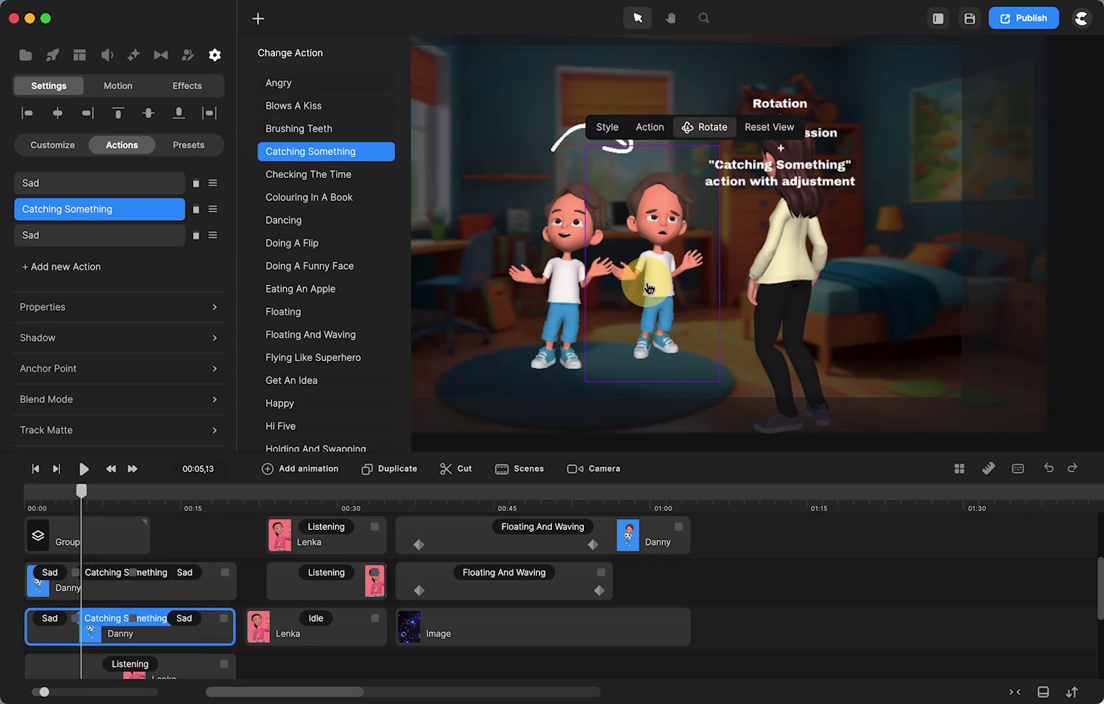
{"action": "left_click_drag", "start_coordinate": [649, 289], "coordinate": [682, 251]}
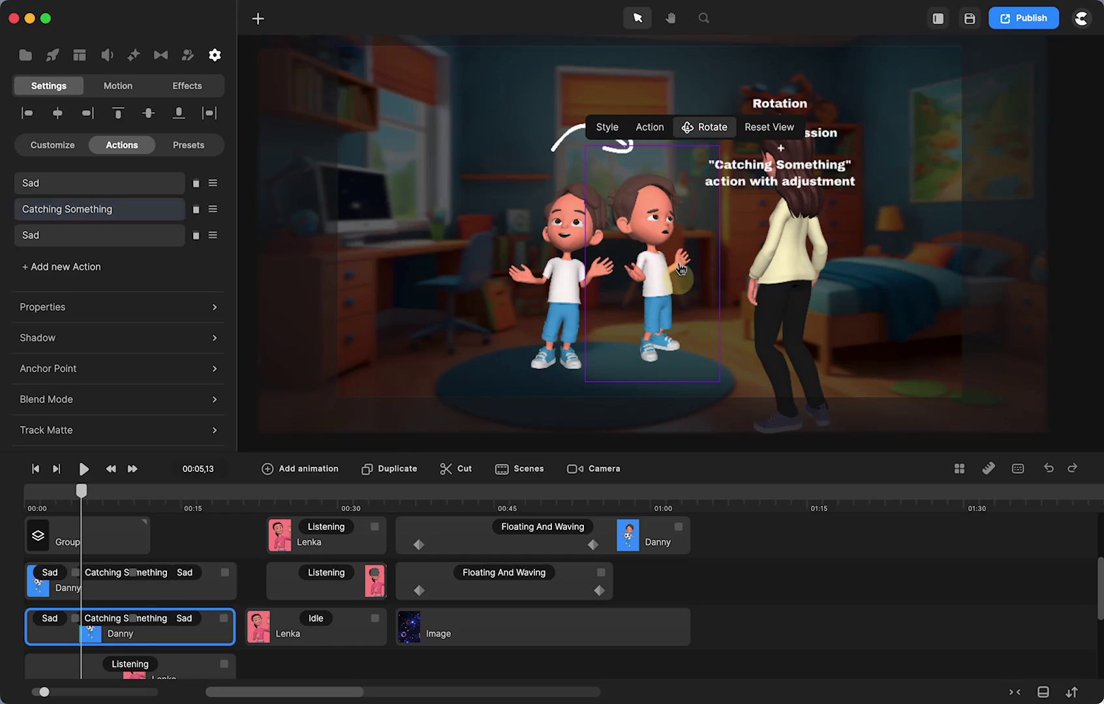
{"action": "left_click_drag", "start_coordinate": [81, 491], "coordinate": [107, 512]}
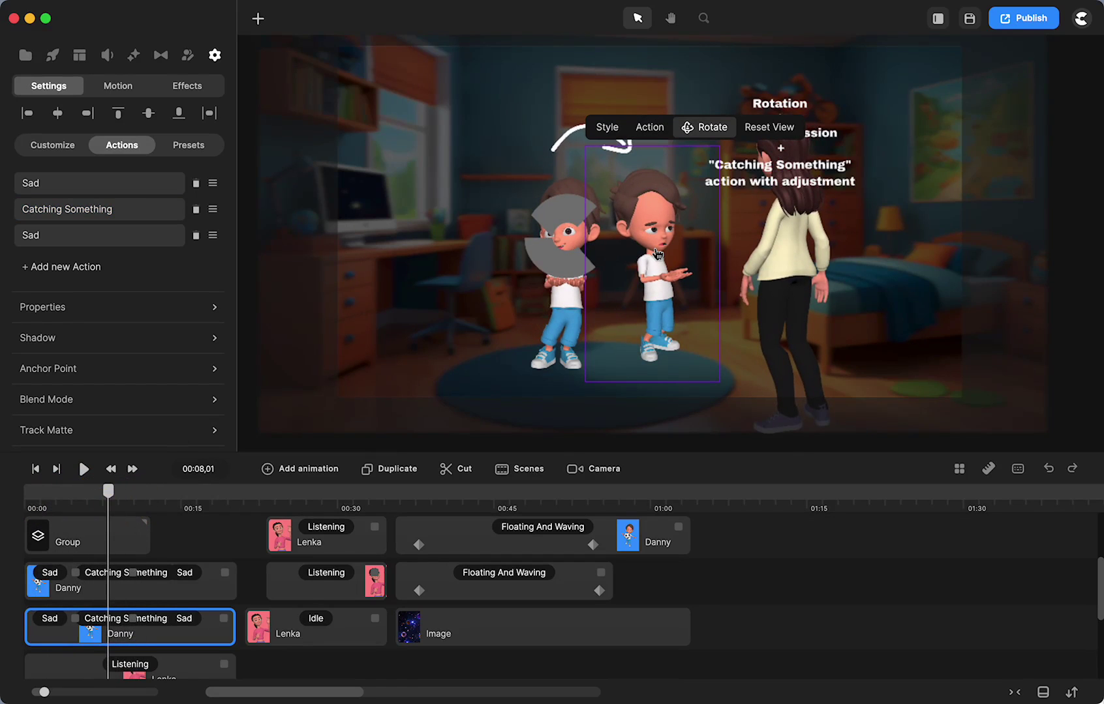
Reselect the left-hand Danny and scrub to about 10 seconds to preview
{"action": "left_click", "coordinate": [788, 603]}
{"action": "left_click", "coordinate": [791, 536]}
{"action": "left_click", "coordinate": [789, 536]}
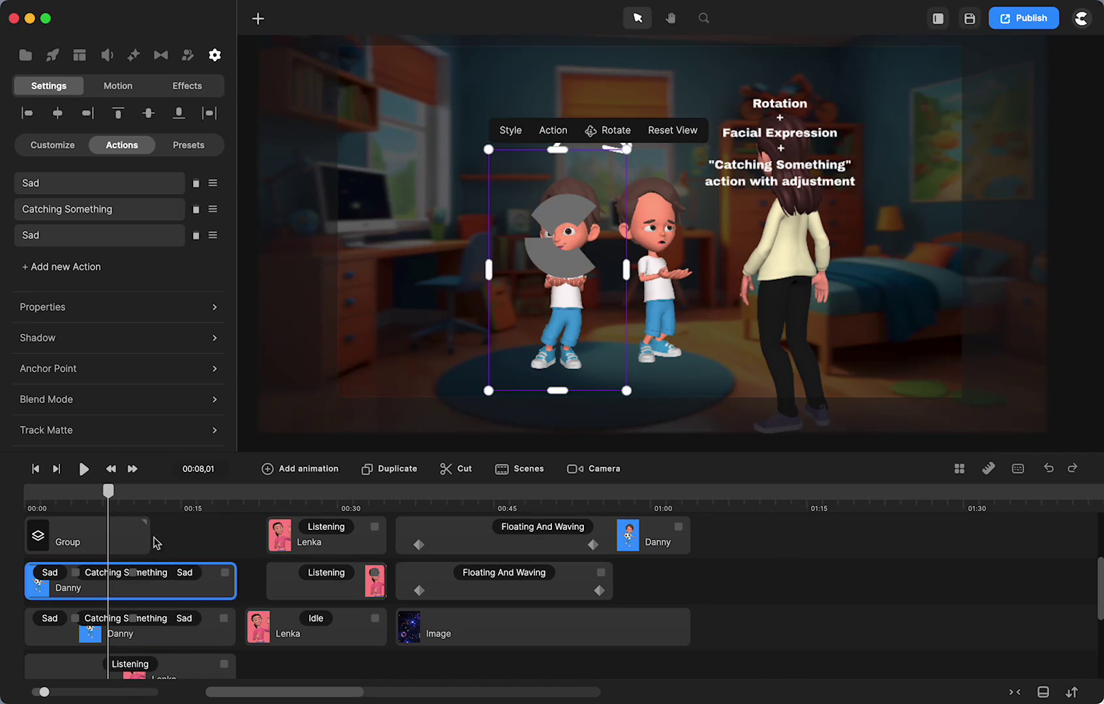
{"action": "left_click_drag", "start_coordinate": [107, 501], "coordinate": [138, 525]}
Select the right-hand Danny at about 7 seconds and open his Images Replacement options for Object
{"action": "left_click", "coordinate": [137, 525]}
{"action": "left_click", "coordinate": [659, 246]}
{"action": "left_click_drag", "start_coordinate": [130, 502], "coordinate": [103, 502]}
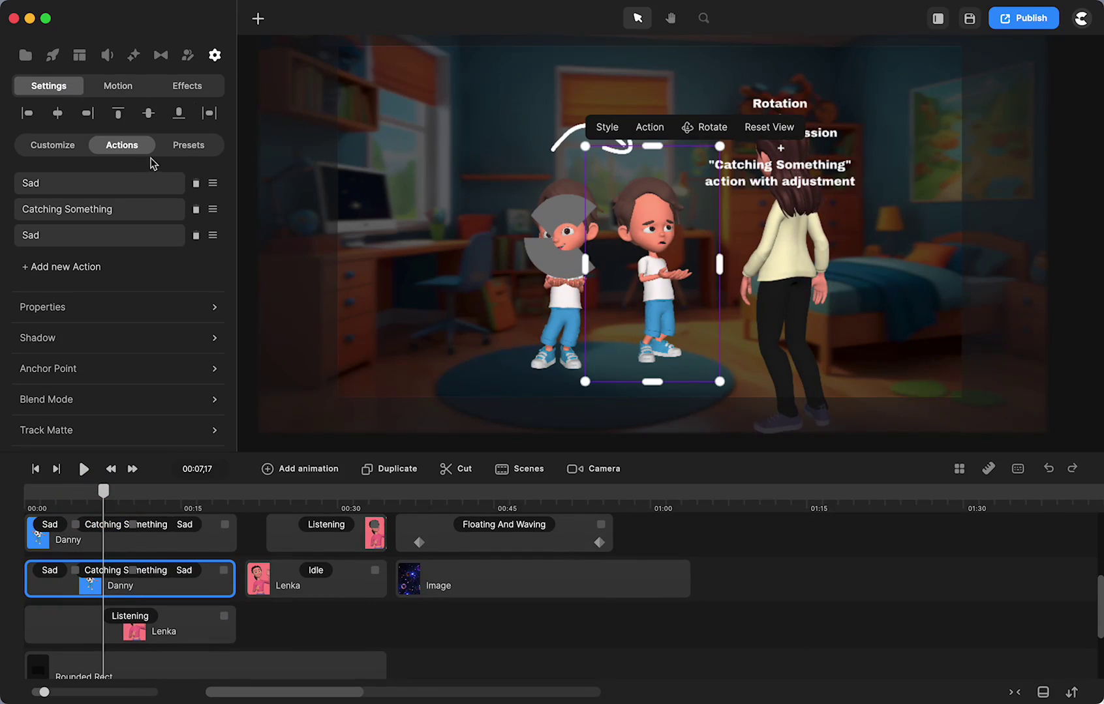
{"action": "left_click", "coordinate": [79, 147]}
{"action": "scroll", "coordinate": [166, 326], "scroll_direction": "down", "scroll_amount": 5}
{"action": "left_click", "coordinate": [169, 282]}
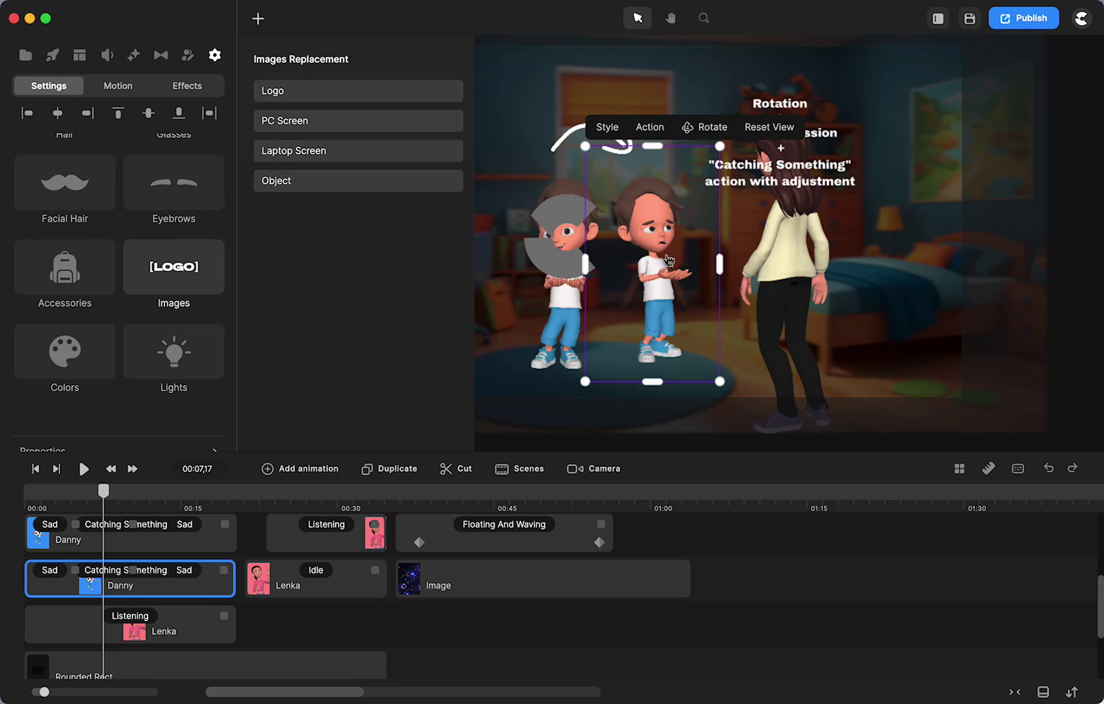
{"action": "left_click", "coordinate": [281, 182]}
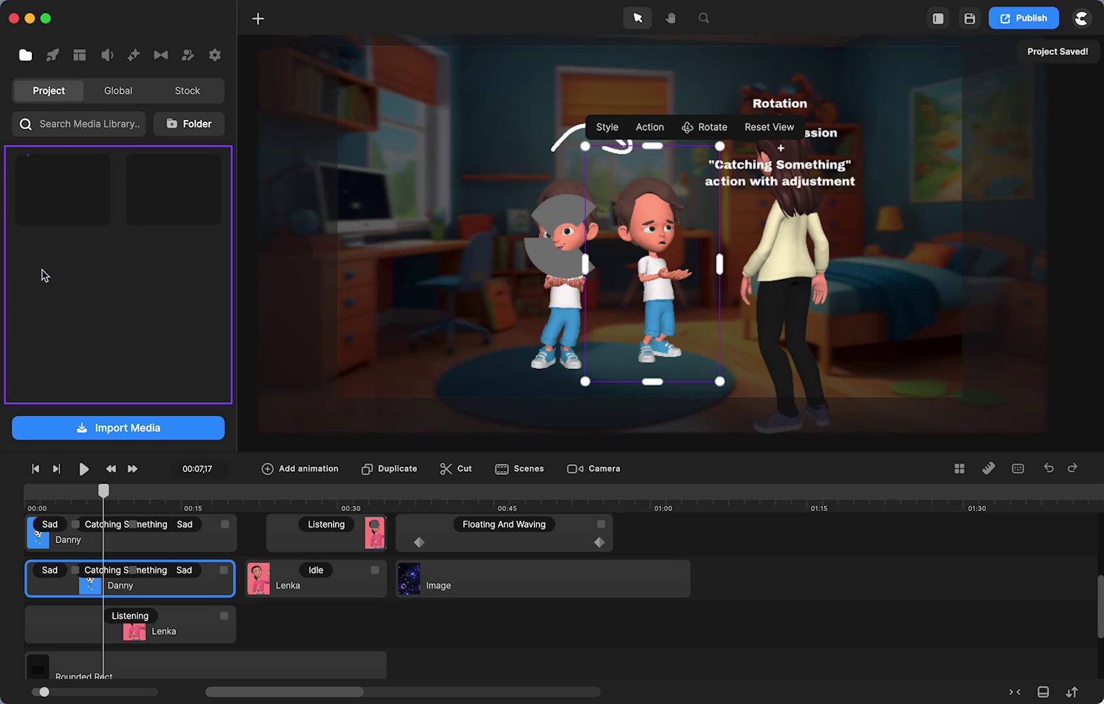
{"action": "left_click", "coordinate": [57, 178]}
Preview the catch near 9 seconds and assign a project media image to the Object
{"action": "left_click_drag", "start_coordinate": [103, 492], "coordinate": [142, 499]}
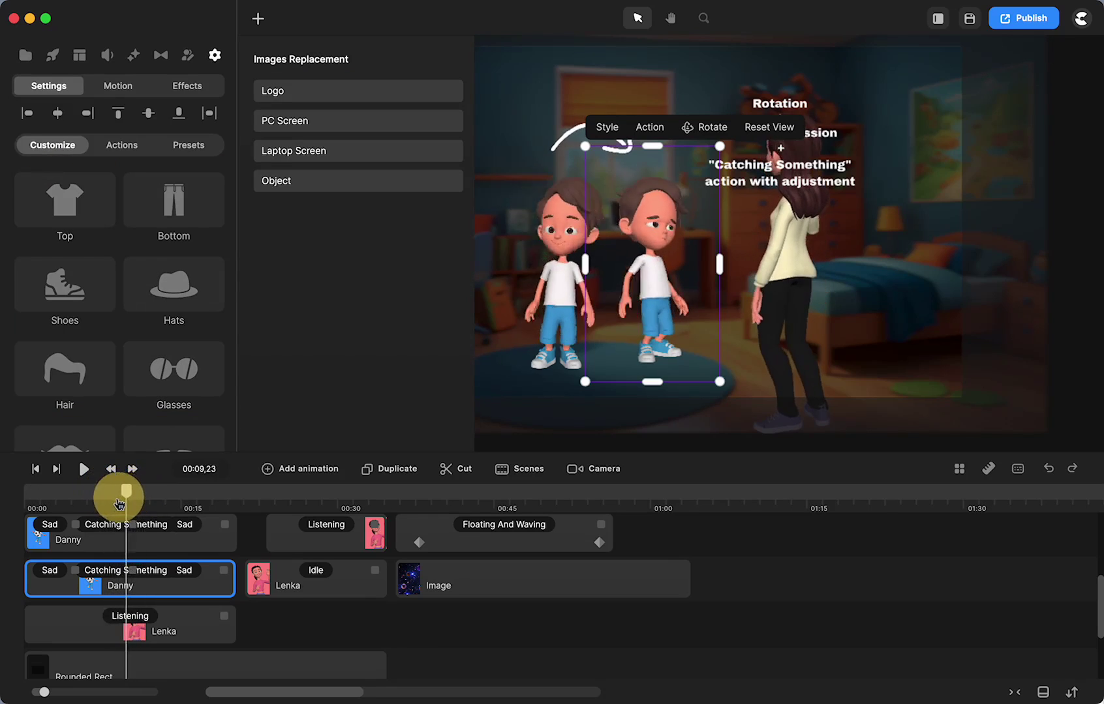
{"action": "mouse_move", "coordinate": [117, 505]}
{"action": "left_mouse_down"}
{"action": "mouse_move", "coordinate": [104, 505]}
{"action": "mouse_move", "coordinate": [126, 507]}
{"action": "left_mouse_up"}
{"action": "left_click", "coordinate": [284, 182]}
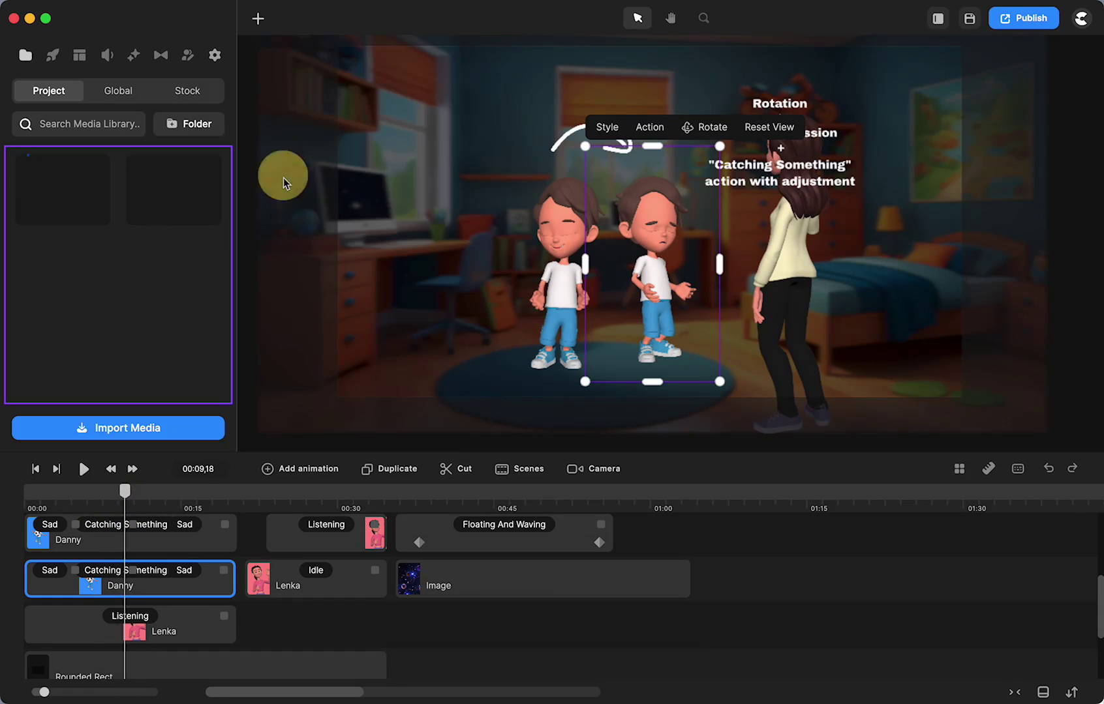
{"action": "left_click", "coordinate": [177, 190]}
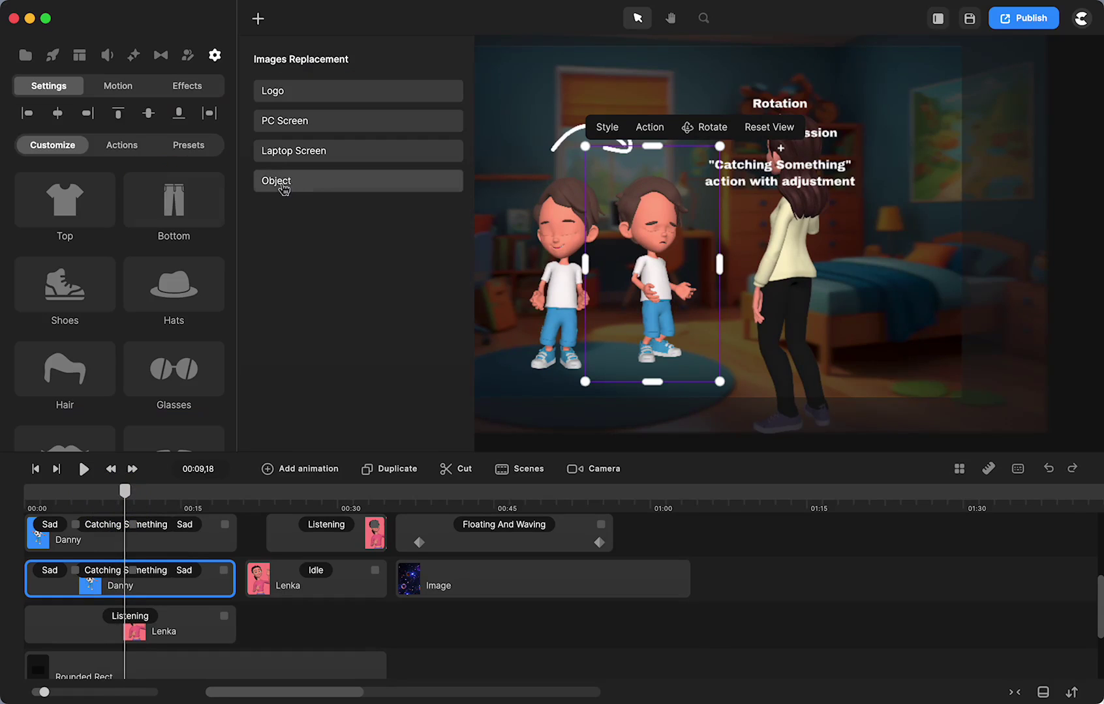
Deselect, check Danny's poses around 9 seconds, then advance to the 'Idle has limitations' scene near 00:22
{"action": "left_click", "coordinate": [614, 616]}
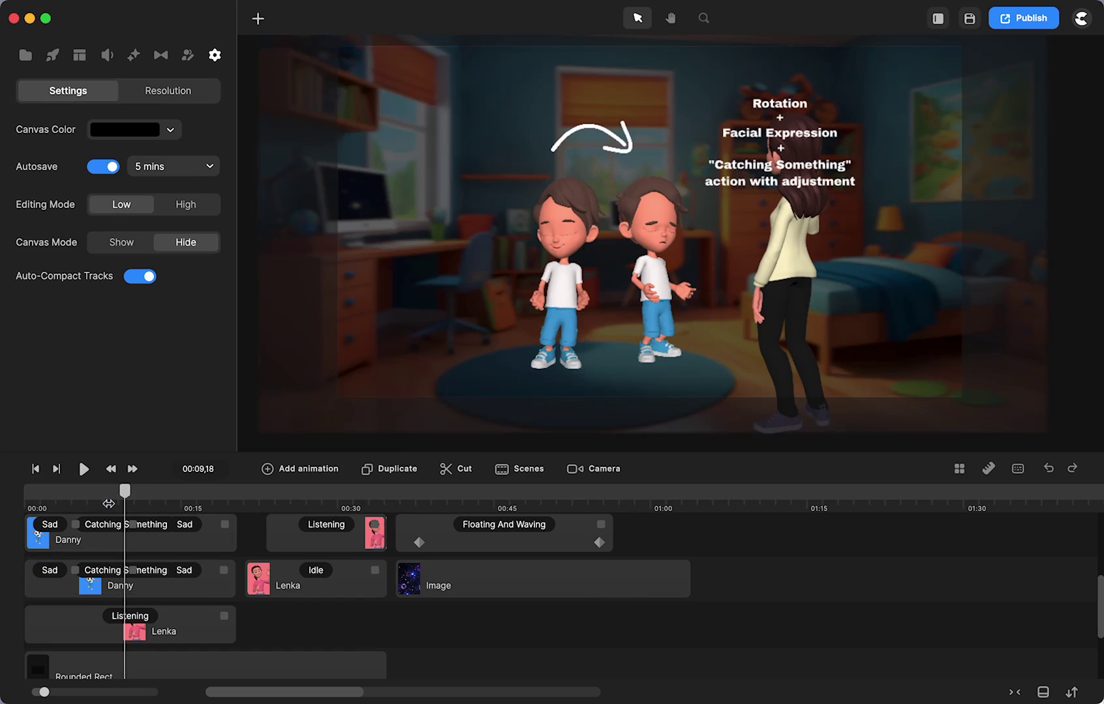
{"action": "mouse_move", "coordinate": [127, 505]}
{"action": "left_mouse_down"}
{"action": "mouse_move", "coordinate": [59, 508]}
{"action": "mouse_move", "coordinate": [189, 509]}
{"action": "mouse_move", "coordinate": [108, 518]}
{"action": "mouse_move", "coordinate": [126, 519]}
{"action": "left_mouse_up"}
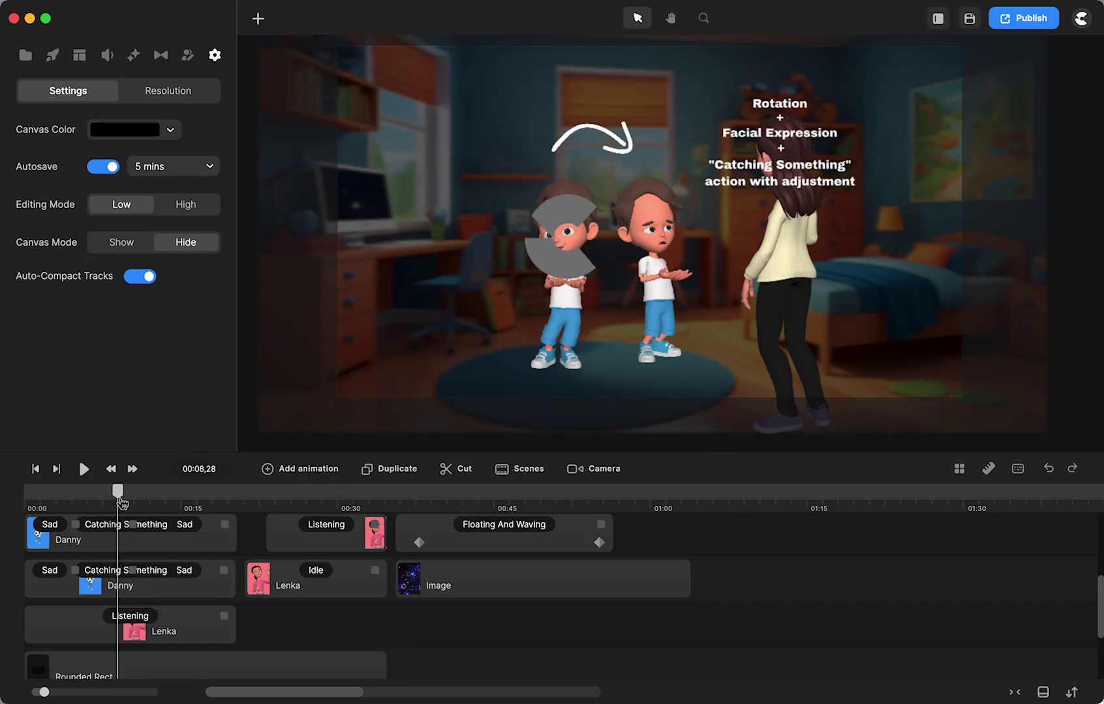
{"action": "left_click_drag", "start_coordinate": [121, 499], "coordinate": [121, 499]}
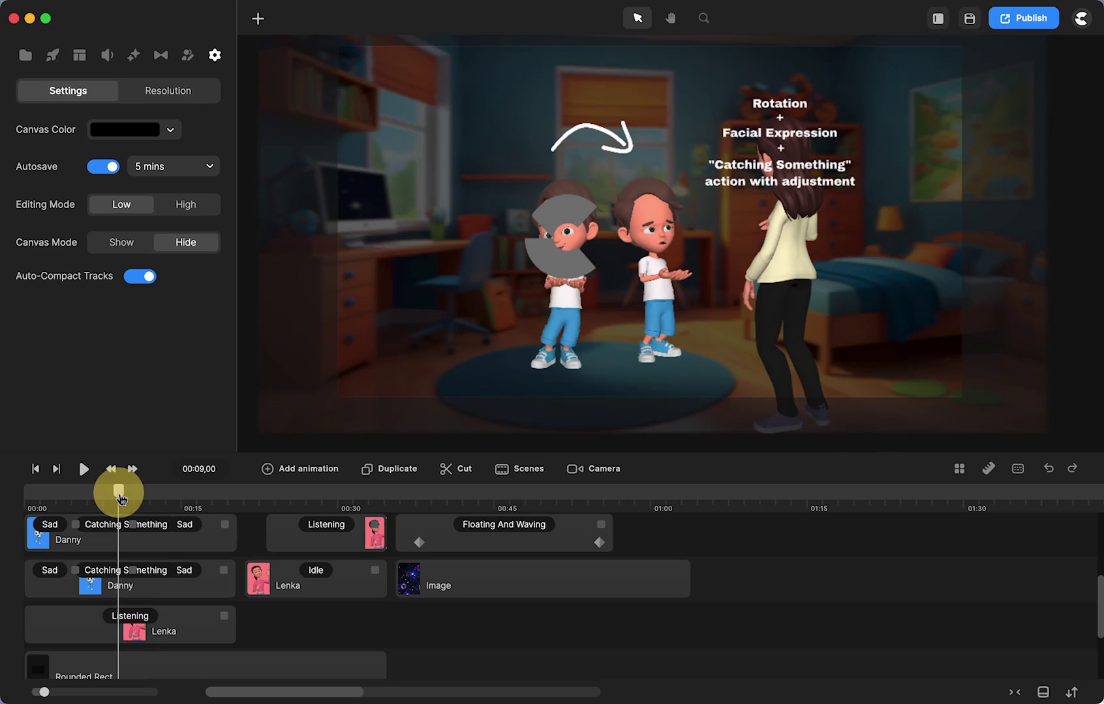
{"action": "left_click_drag", "start_coordinate": [119, 499], "coordinate": [256, 500]}
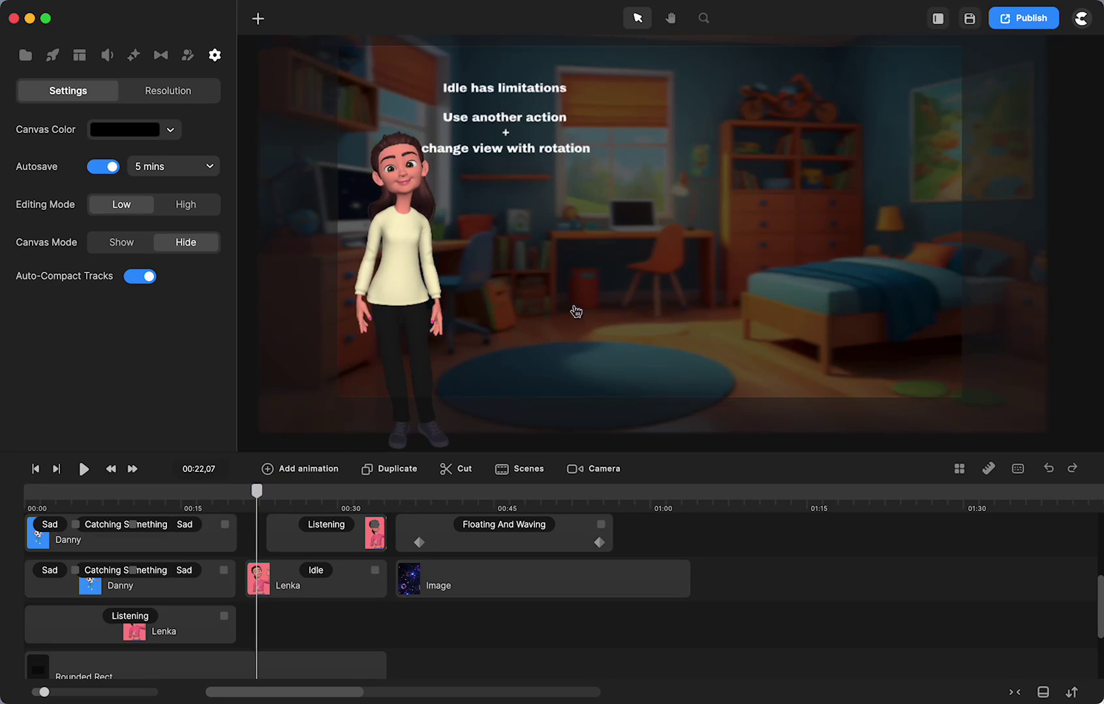
Scrub ahead to about 00:27 to view the three Lenka figures side by side
{"action": "left_click_drag", "start_coordinate": [261, 501], "coordinate": [309, 508]}
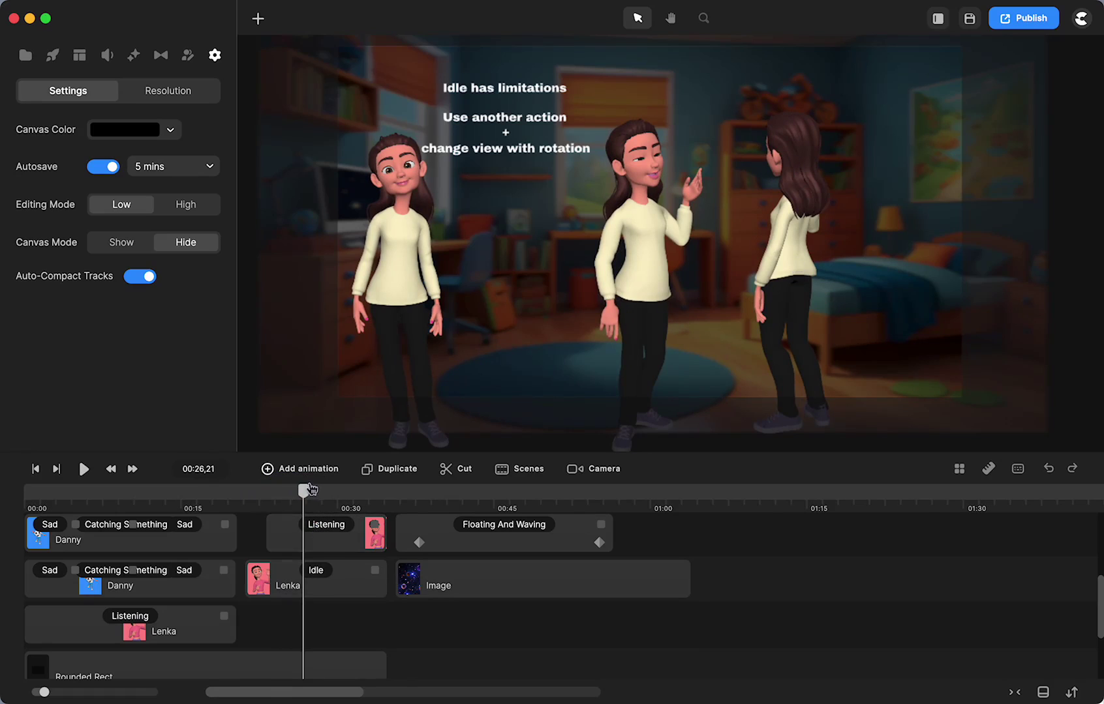
{"action": "left_click_drag", "start_coordinate": [302, 496], "coordinate": [319, 494]}
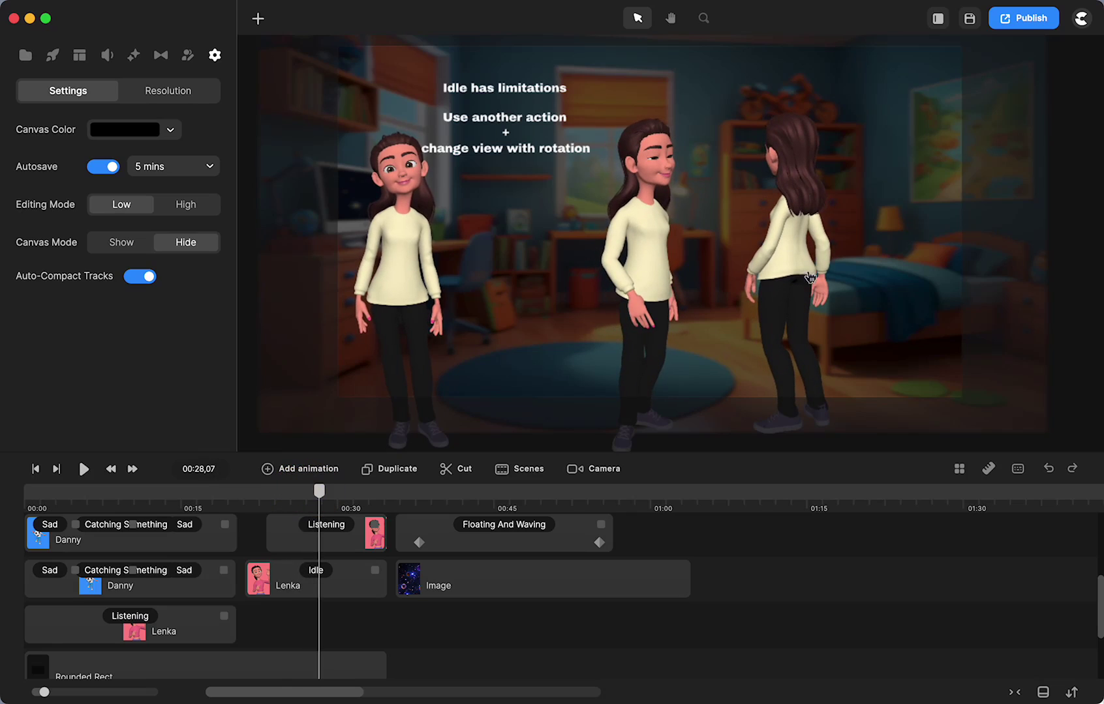
Nudge the middle Lenka right and the right Lenka left, then scrub to preview
{"action": "left_click", "coordinate": [802, 196]}
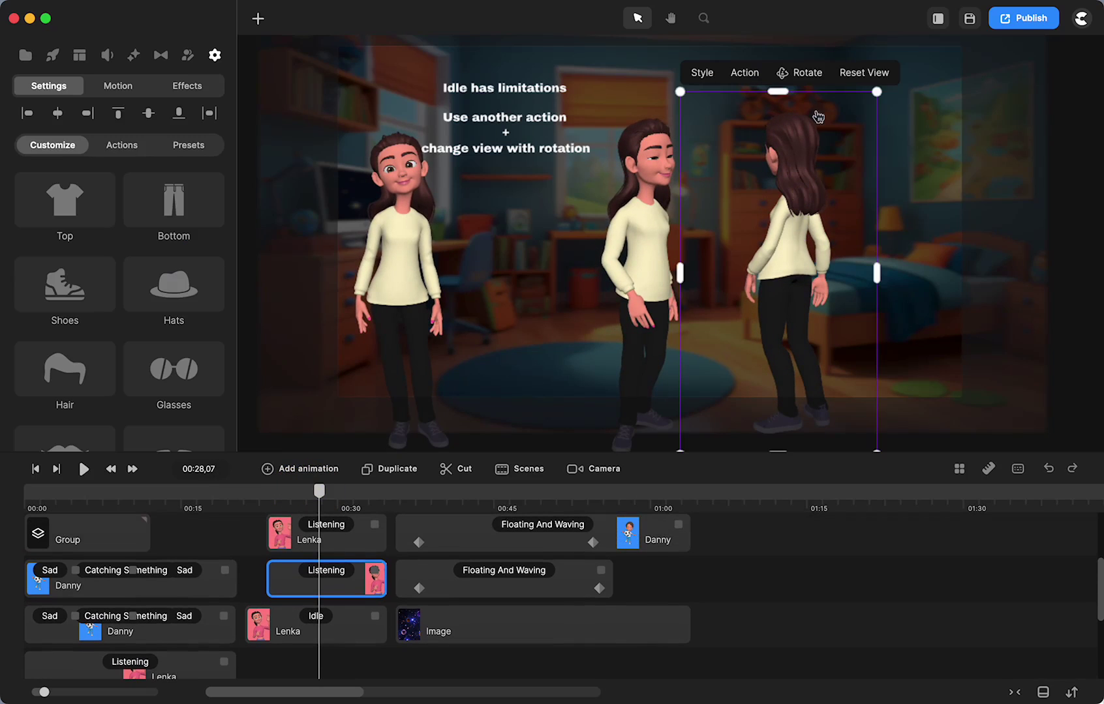
{"action": "left_click", "coordinate": [808, 75]}
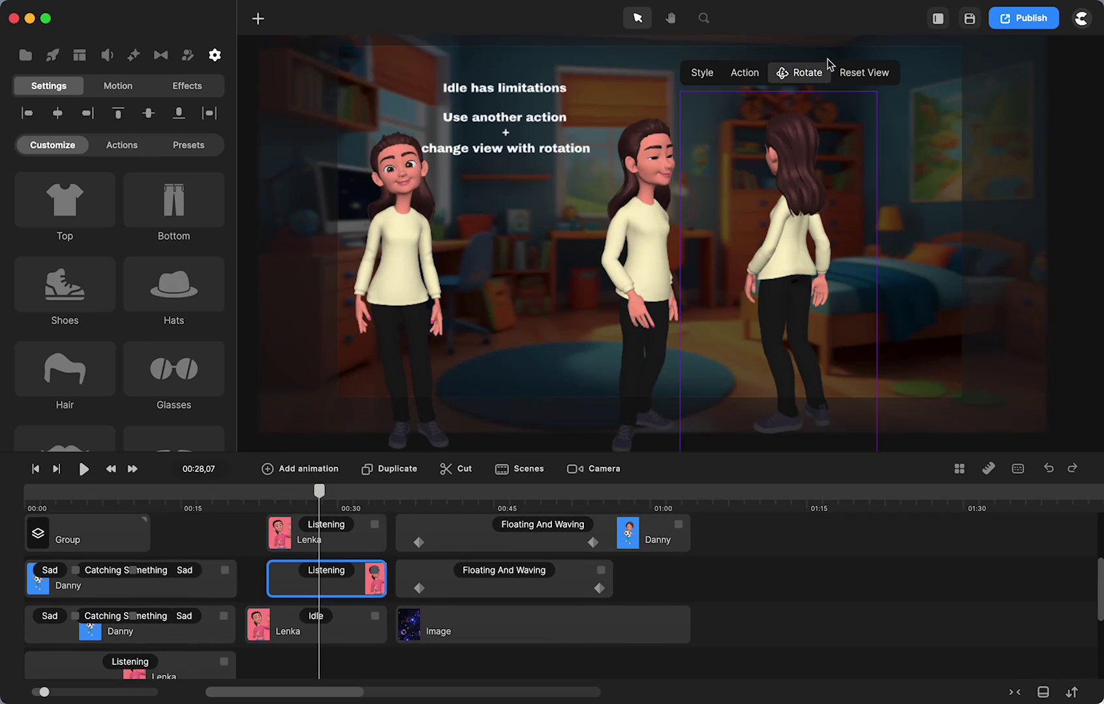
{"action": "left_click", "coordinate": [809, 73]}
{"action": "left_click", "coordinate": [628, 317]}
{"action": "left_click_drag", "start_coordinate": [630, 315], "coordinate": [656, 318]}
{"action": "mouse_move", "coordinate": [809, 302]}
{"action": "left_mouse_down"}
{"action": "mouse_move", "coordinate": [818, 311]}
{"action": "mouse_move", "coordinate": [802, 308]}
{"action": "left_mouse_up"}
{"action": "left_click", "coordinate": [319, 501]}
{"action": "mouse_move", "coordinate": [320, 501]}
{"action": "left_mouse_down"}
{"action": "mouse_move", "coordinate": [261, 506]}
{"action": "mouse_move", "coordinate": [309, 503]}
{"action": "mouse_move", "coordinate": [312, 515]}
{"action": "mouse_move", "coordinate": [304, 507]}
{"action": "left_mouse_up"}
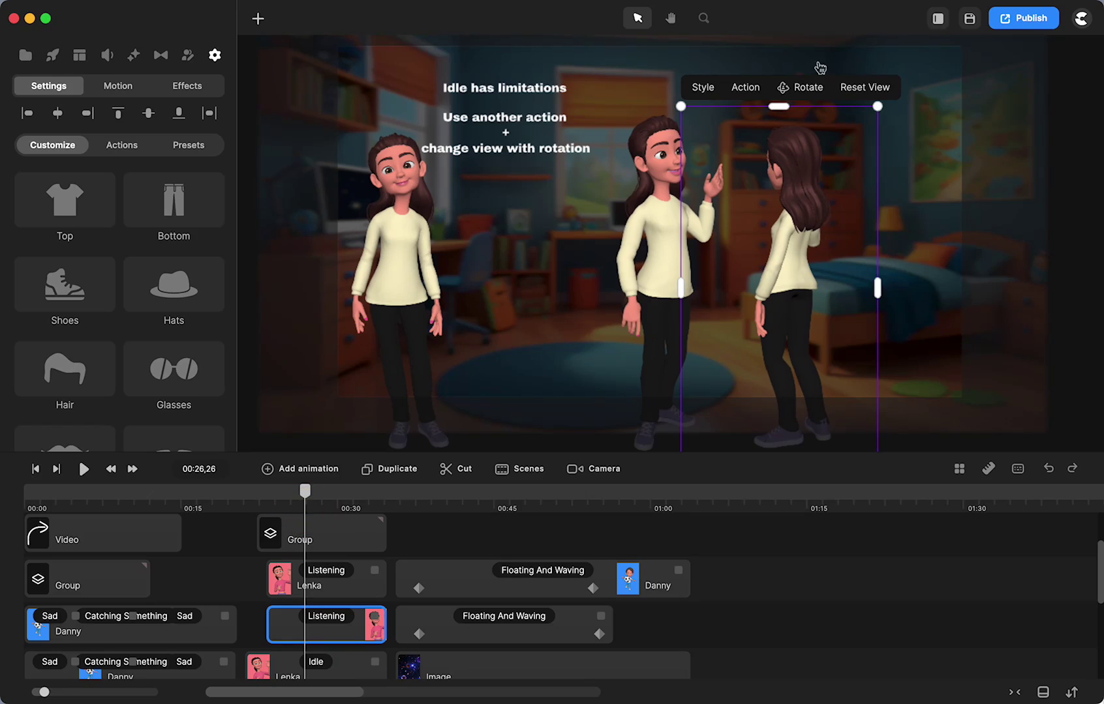
Rotate the right Lenka to face the middle one, play the scene back, and refine the turn
{"action": "left_click", "coordinate": [801, 87]}
{"action": "left_click_drag", "start_coordinate": [776, 254], "coordinate": [760, 256]}
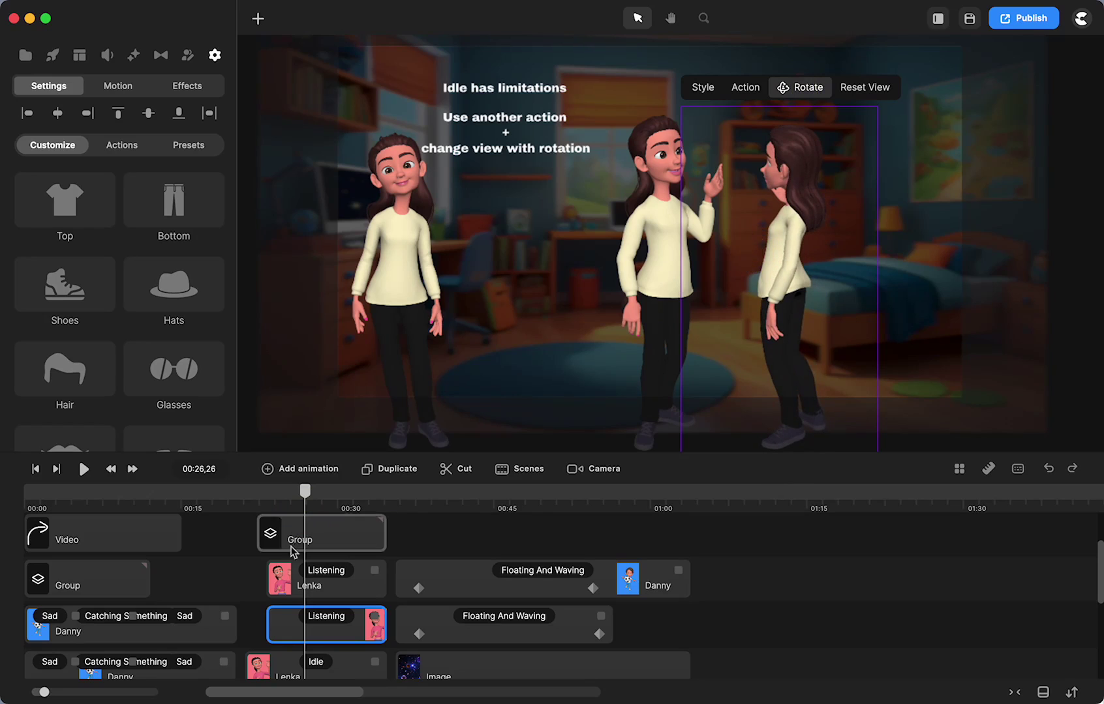
{"action": "mouse_move", "coordinate": [305, 491]}
{"action": "left_mouse_down"}
{"action": "mouse_move", "coordinate": [274, 490]}
{"action": "mouse_move", "coordinate": [312, 503]}
{"action": "left_mouse_up"}
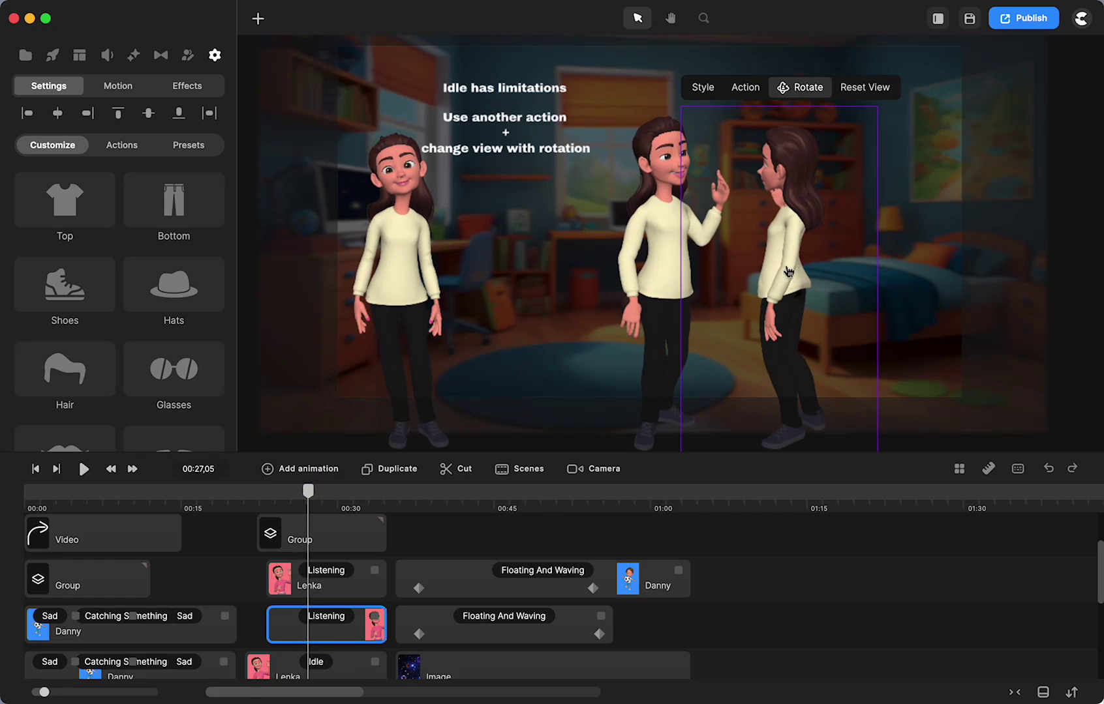
{"action": "left_click", "coordinate": [203, 503]}
{"action": "left_click", "coordinate": [85, 469]}
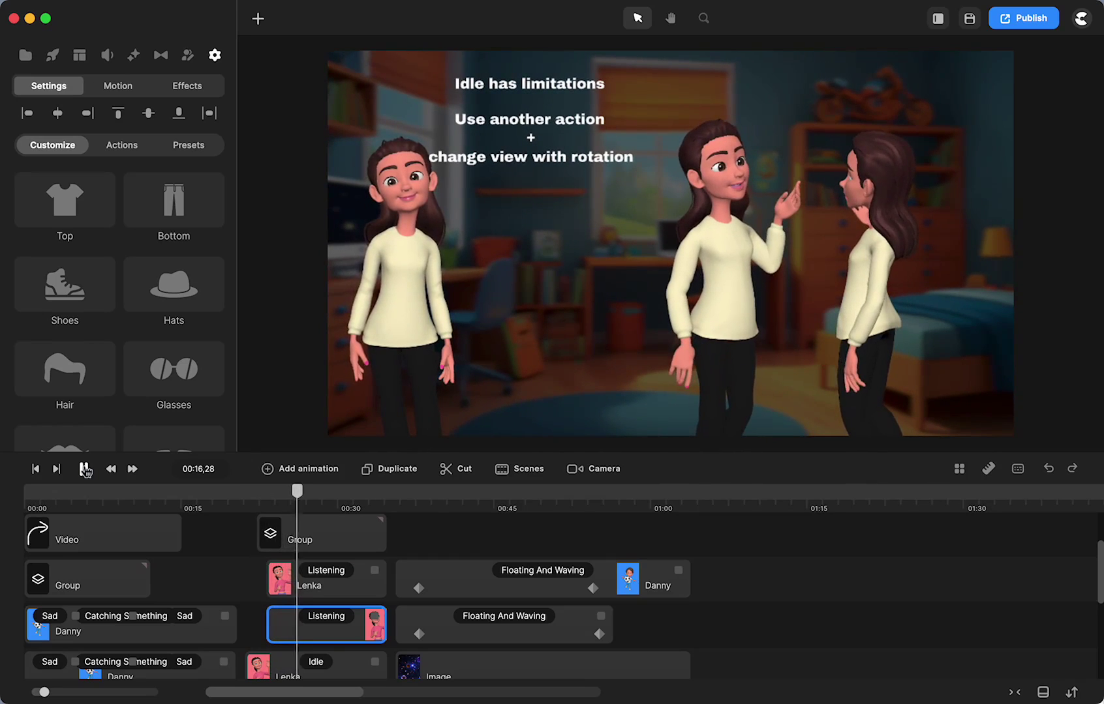
{"action": "left_click", "coordinate": [85, 469]}
{"action": "left_click", "coordinate": [762, 292]}
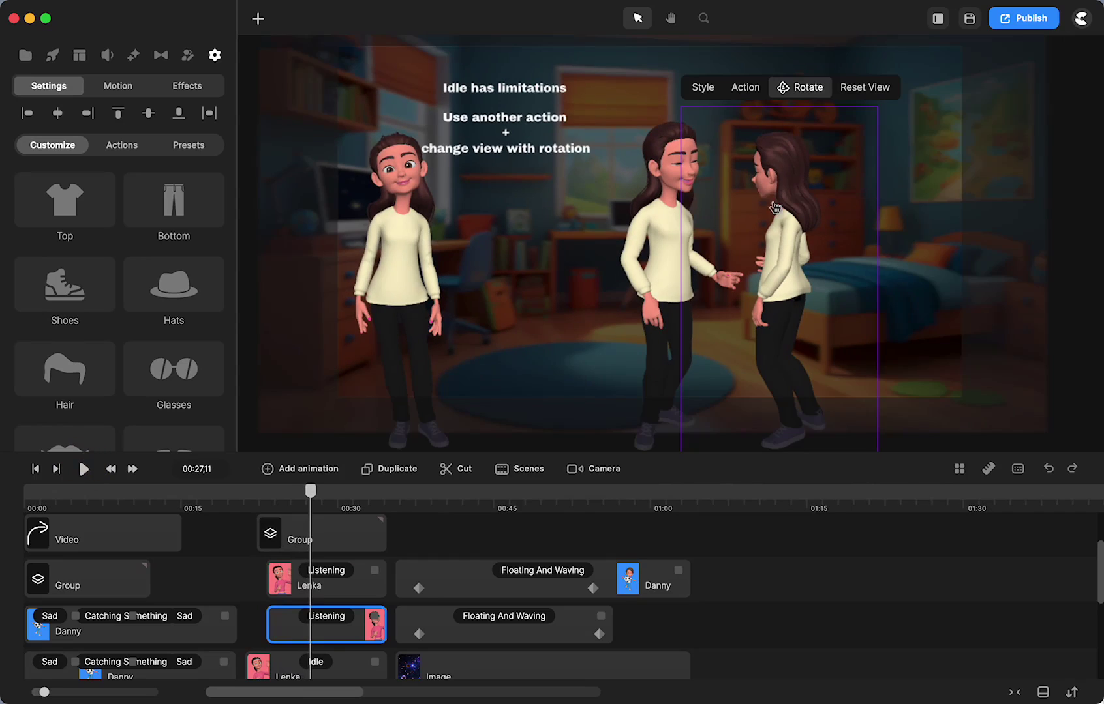
{"action": "left_click_drag", "start_coordinate": [788, 247], "coordinate": [796, 247]}
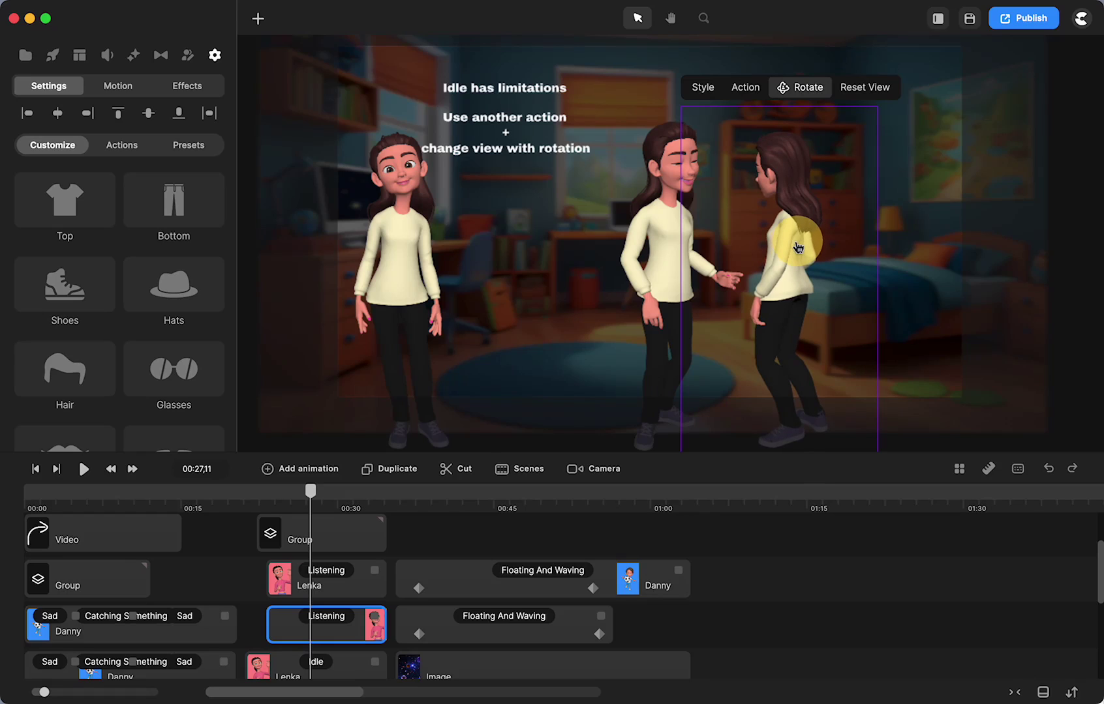
Change the right Lenka's Listening action to Talking, lengthen the clip, and turn her to face away
{"action": "left_click", "coordinate": [332, 619]}
{"action": "scroll", "coordinate": [352, 273], "scroll_direction": "down", "scroll_amount": 5}
{"action": "left_click", "coordinate": [290, 406]}
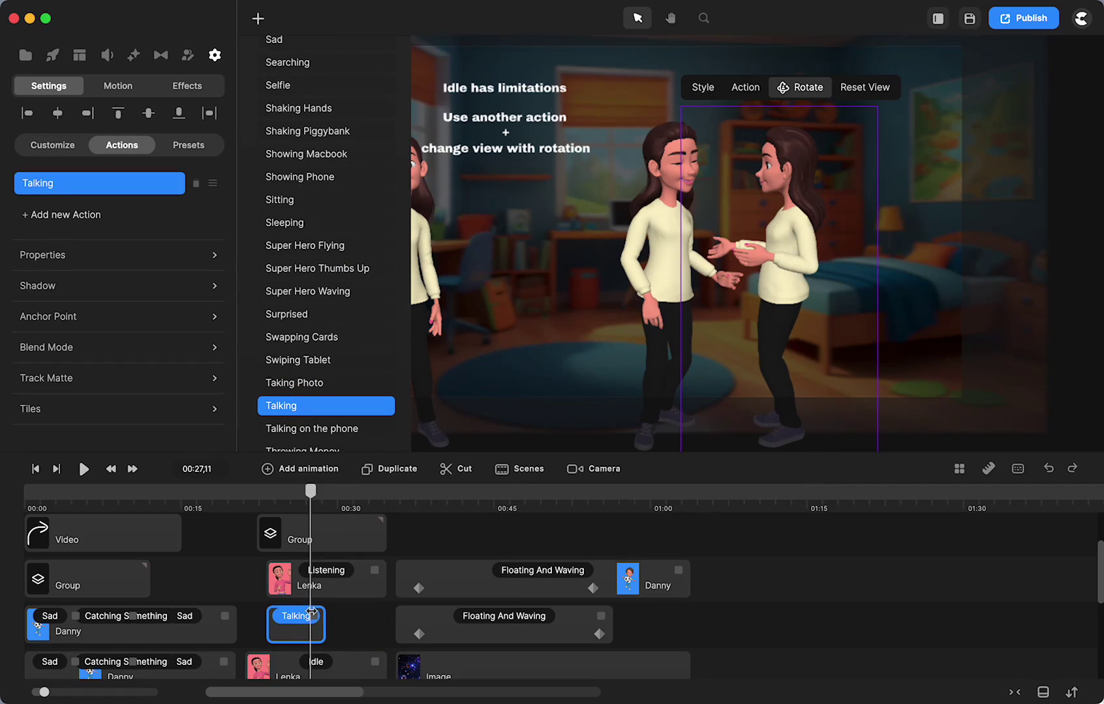
{"action": "left_click_drag", "start_coordinate": [313, 613], "coordinate": [376, 614]}
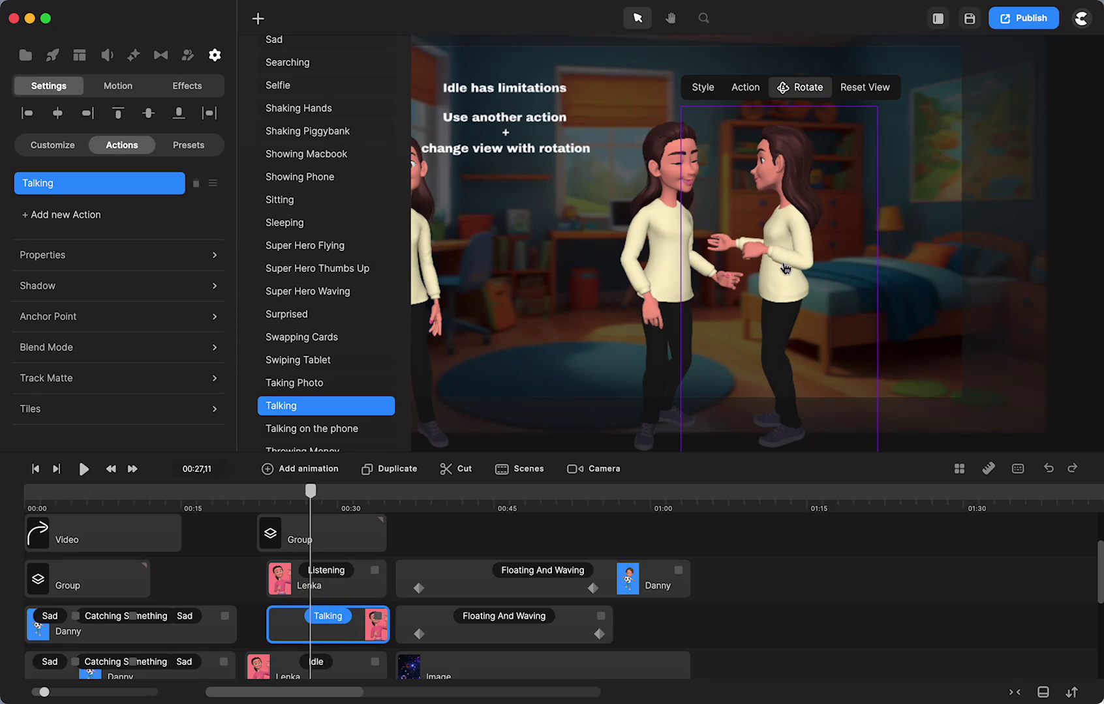
{"action": "left_click_drag", "start_coordinate": [788, 272], "coordinate": [843, 264]}
{"action": "left_click", "coordinate": [267, 499]}
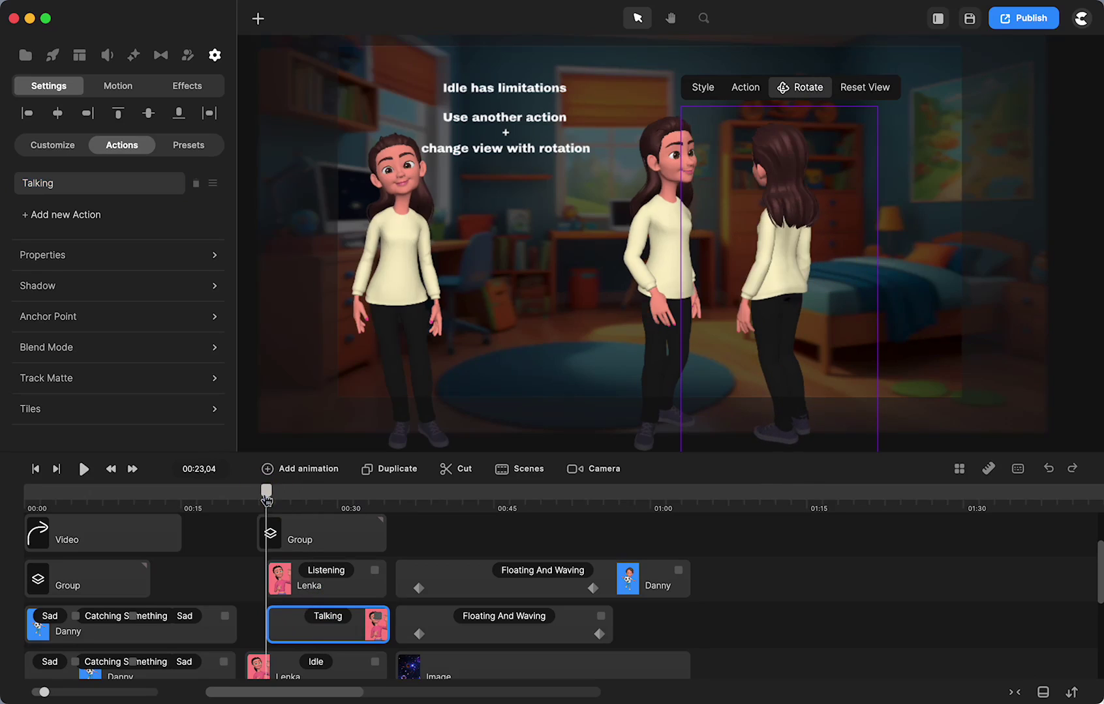
{"action": "left_click_drag", "start_coordinate": [267, 499], "coordinate": [313, 495]}
Switch the right Lenka's clip to Idea, extend it, turn her toward the middle Lenka, and jump to 00:36
{"action": "left_click", "coordinate": [323, 618]}
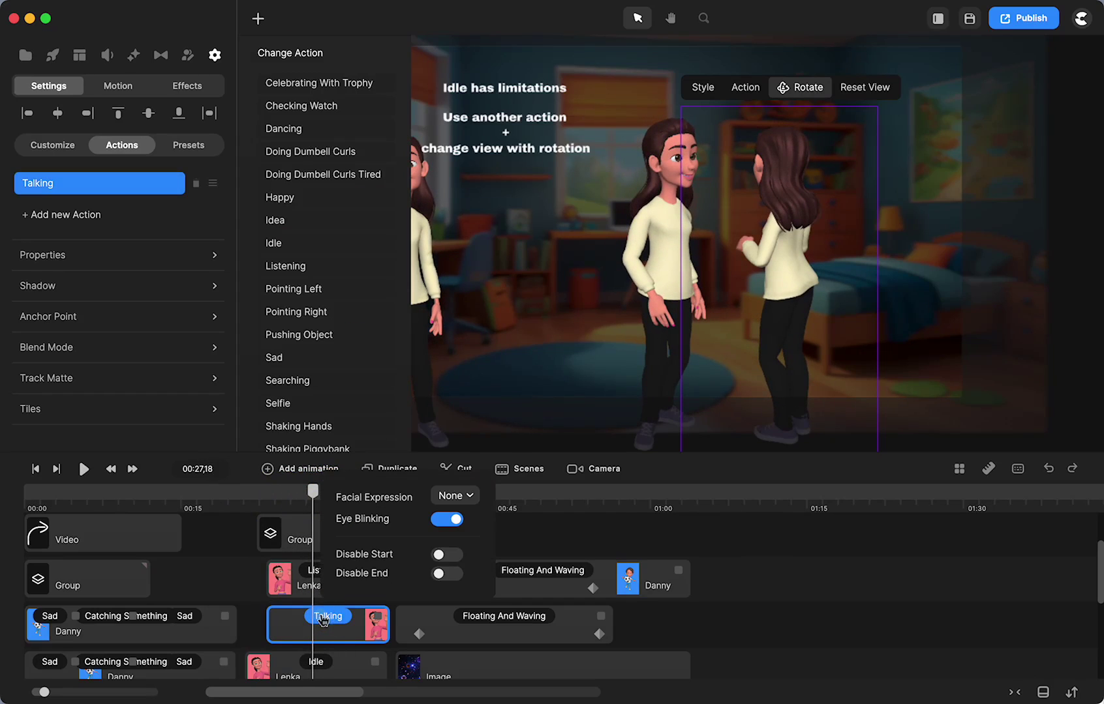
{"action": "left_click", "coordinate": [279, 222]}
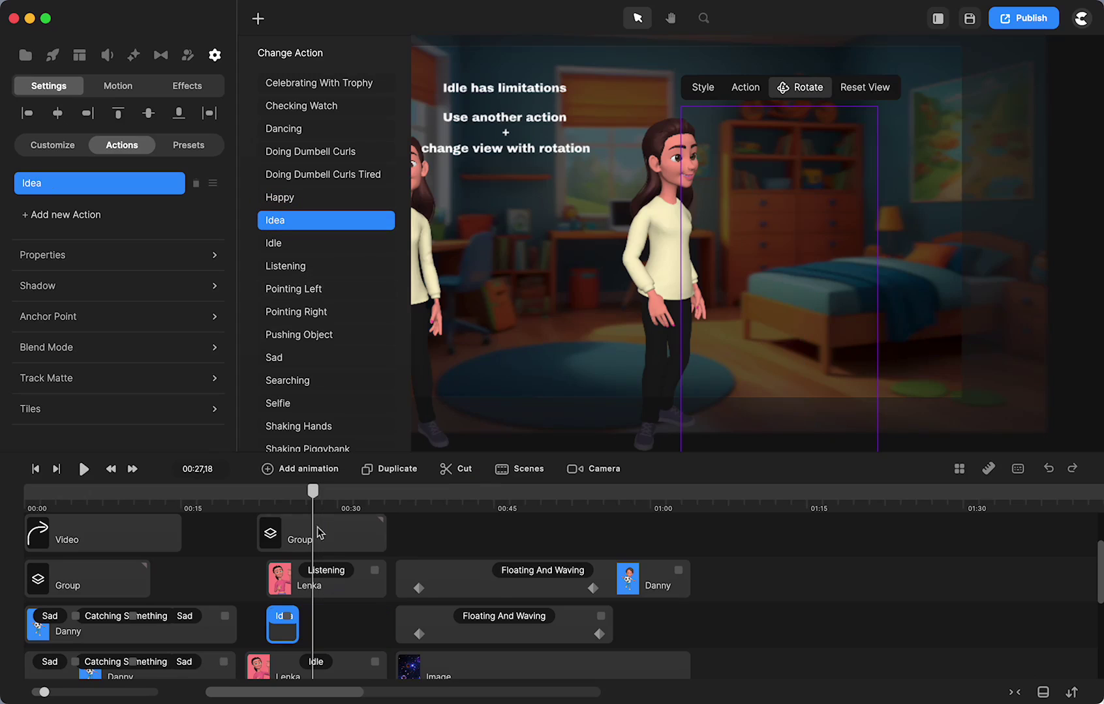
{"action": "left_click_drag", "start_coordinate": [289, 620], "coordinate": [385, 625]}
{"action": "left_click_drag", "start_coordinate": [314, 492], "coordinate": [297, 509]}
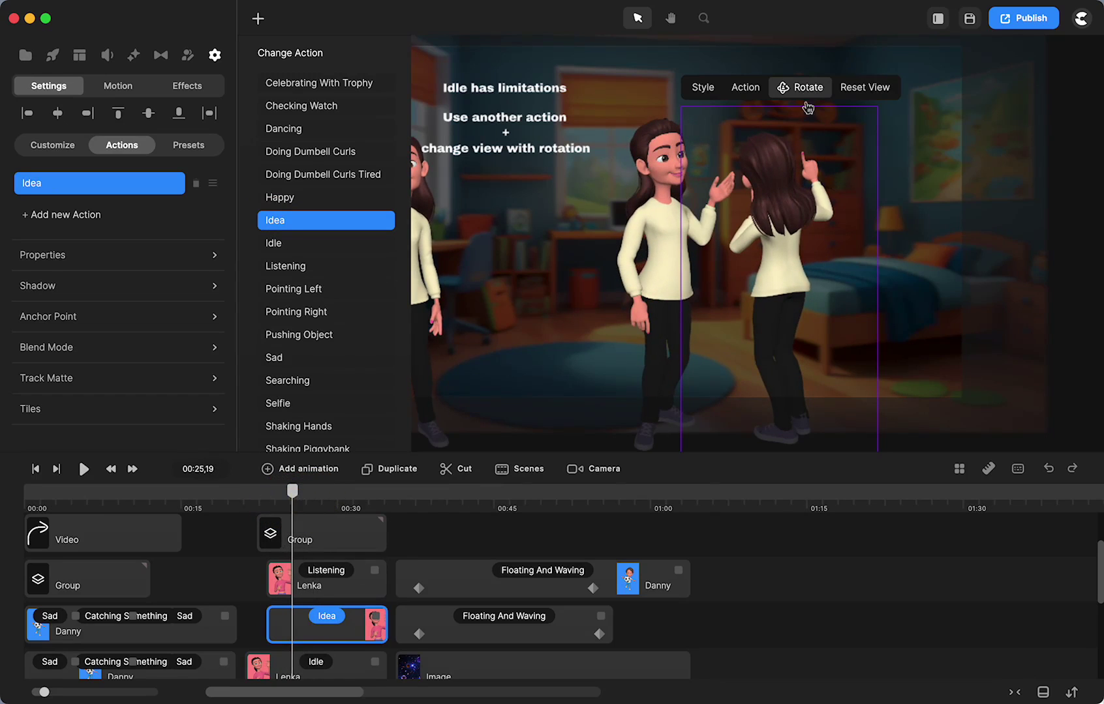
{"action": "left_click_drag", "start_coordinate": [765, 260], "coordinate": [720, 244]}
{"action": "left_click_drag", "start_coordinate": [292, 490], "coordinate": [360, 493]}
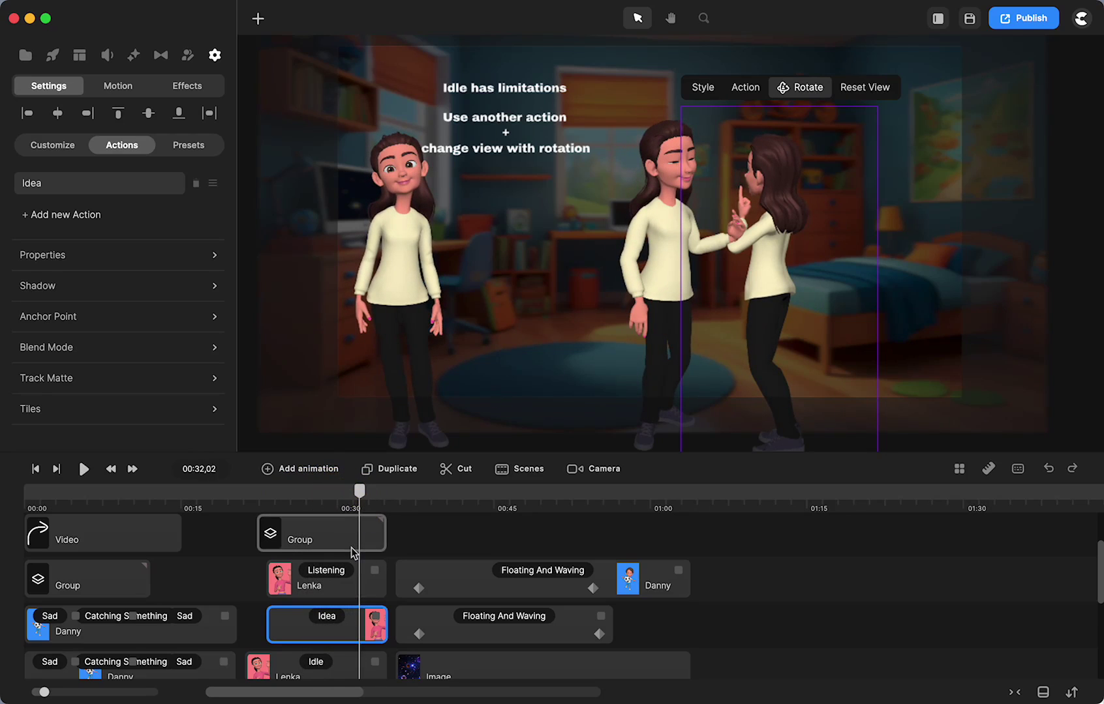
{"action": "left_click", "coordinate": [403, 497]}
{"action": "left_click", "coordinate": [741, 625]}
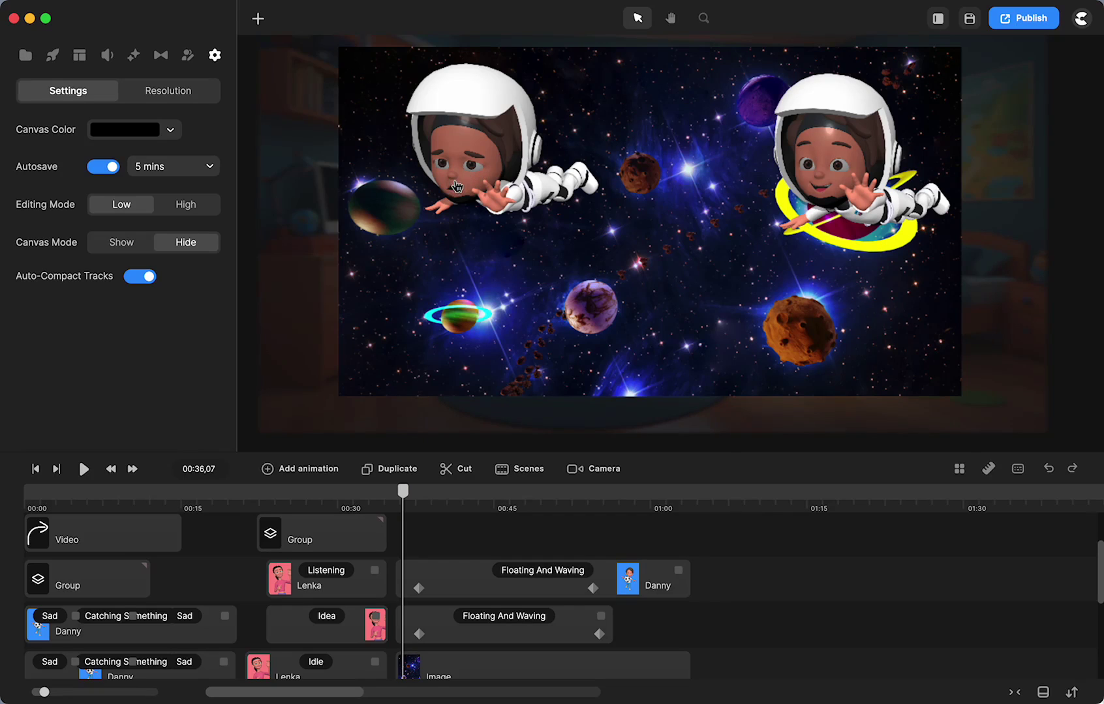
{"action": "left_click", "coordinate": [667, 589]}
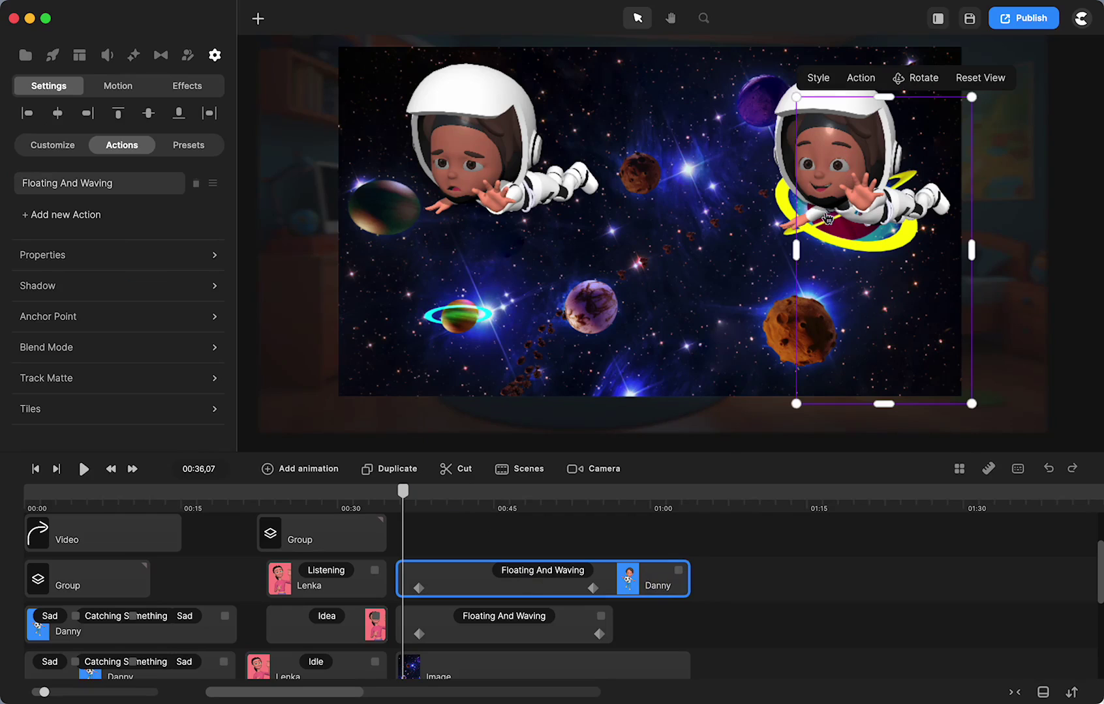
{"action": "left_click", "coordinate": [523, 624]}
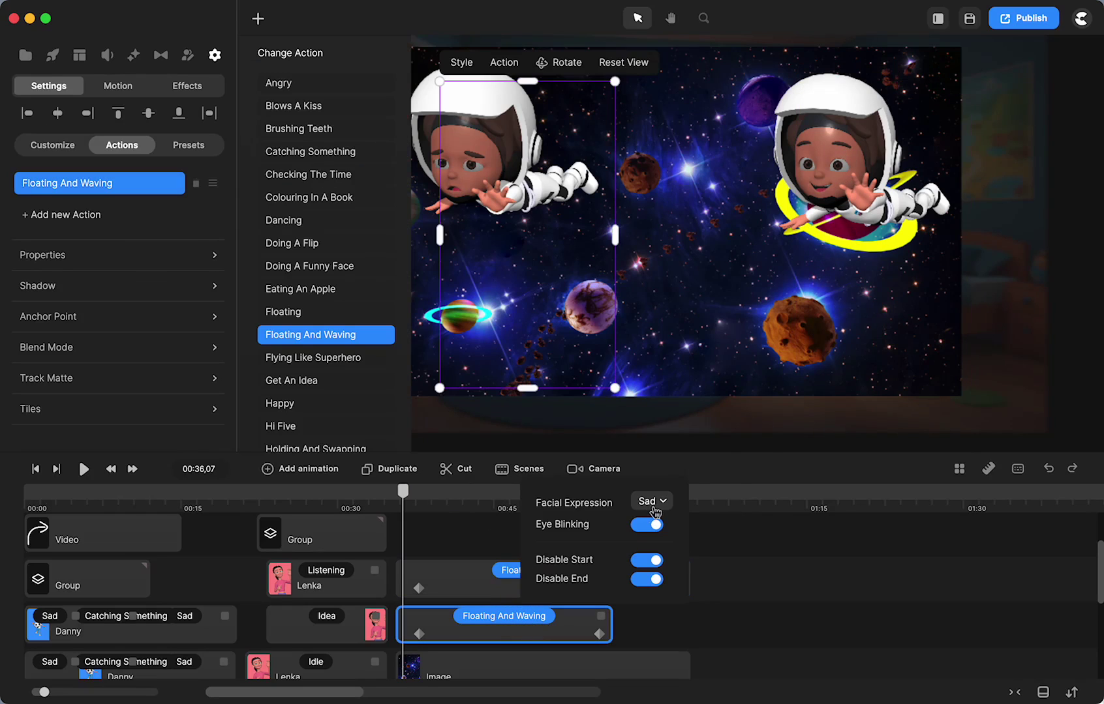
{"action": "left_click", "coordinate": [776, 590]}
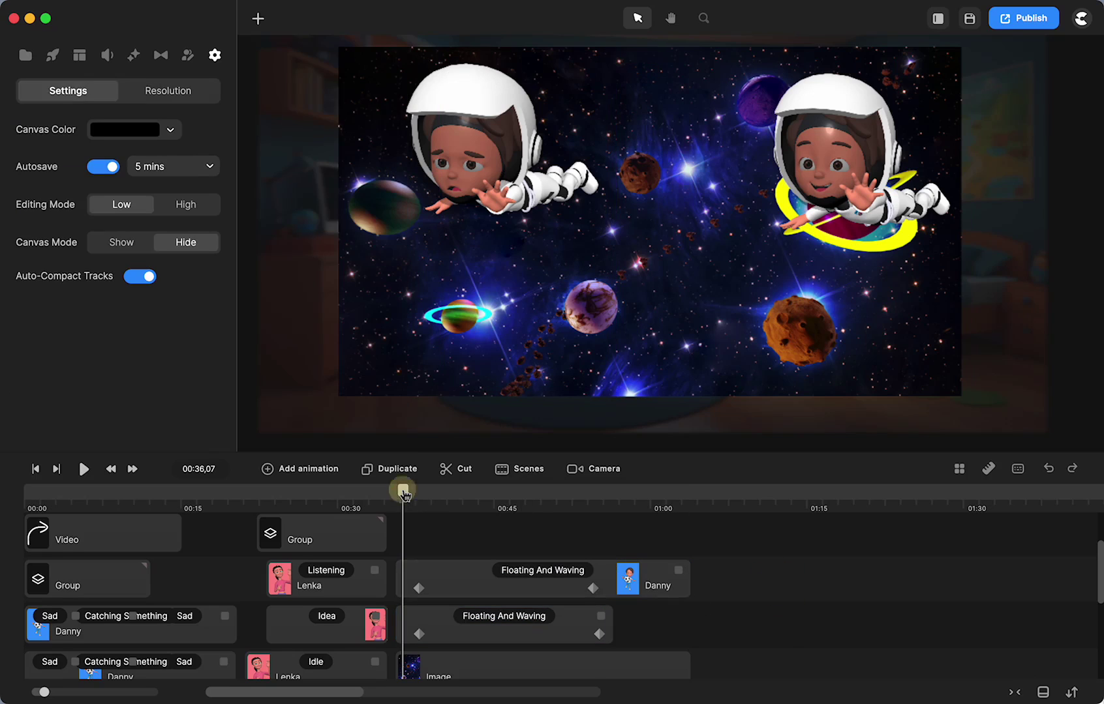
{"action": "left_click_drag", "start_coordinate": [403, 494], "coordinate": [420, 499]}
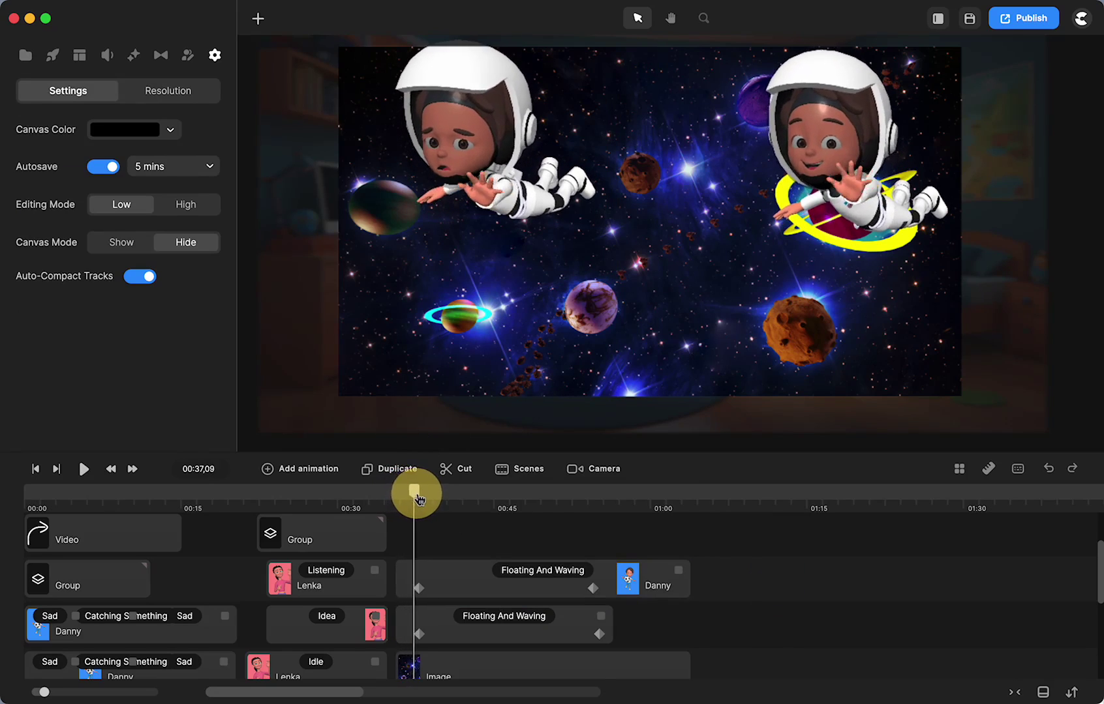
{"action": "mouse_move", "coordinate": [420, 499]}
{"action": "left_mouse_down"}
{"action": "mouse_move", "coordinate": [631, 497]}
{"action": "mouse_move", "coordinate": [421, 515]}
{"action": "left_mouse_up"}
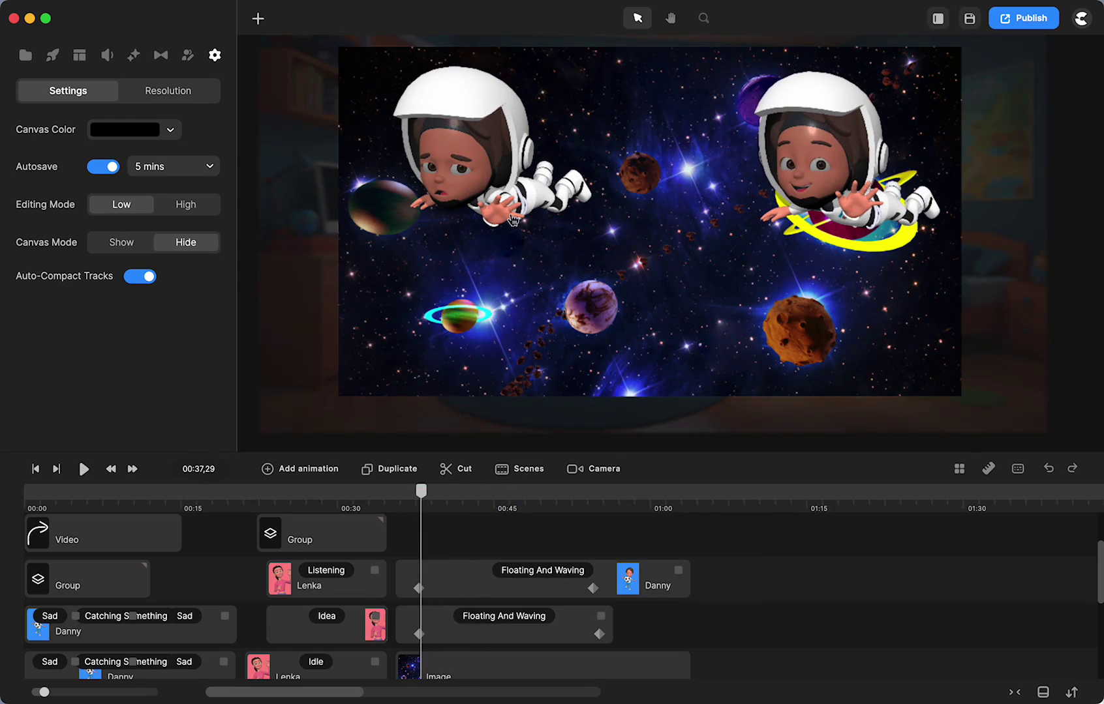
{"action": "left_click", "coordinate": [792, 141]}
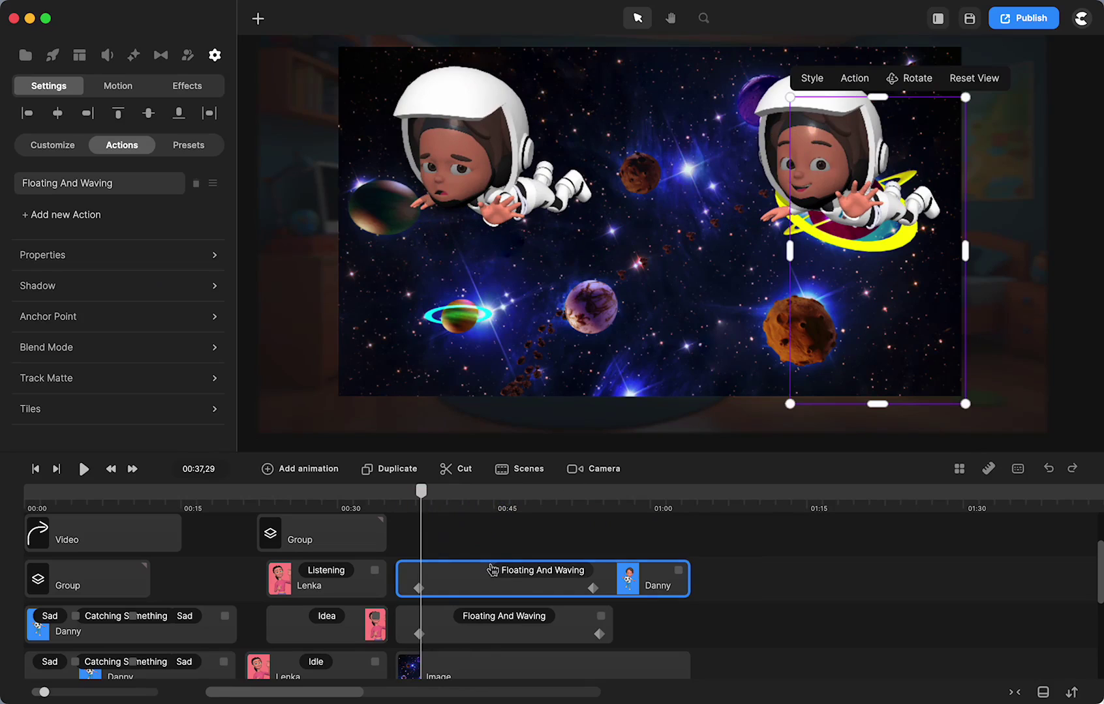
Remove Danny's keyframed animation and return to the start of the space scene
{"action": "left_click", "coordinate": [589, 585]}
{"action": "left_click", "coordinate": [626, 570]}
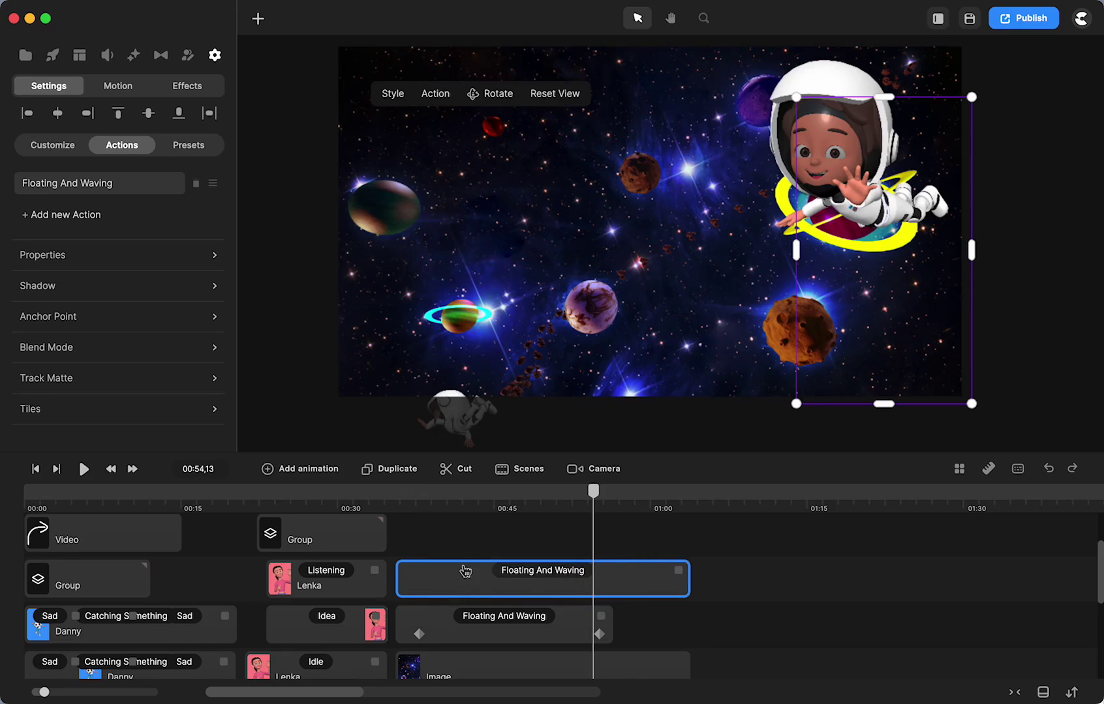
{"action": "left_click_drag", "start_coordinate": [577, 495], "coordinate": [409, 517]}
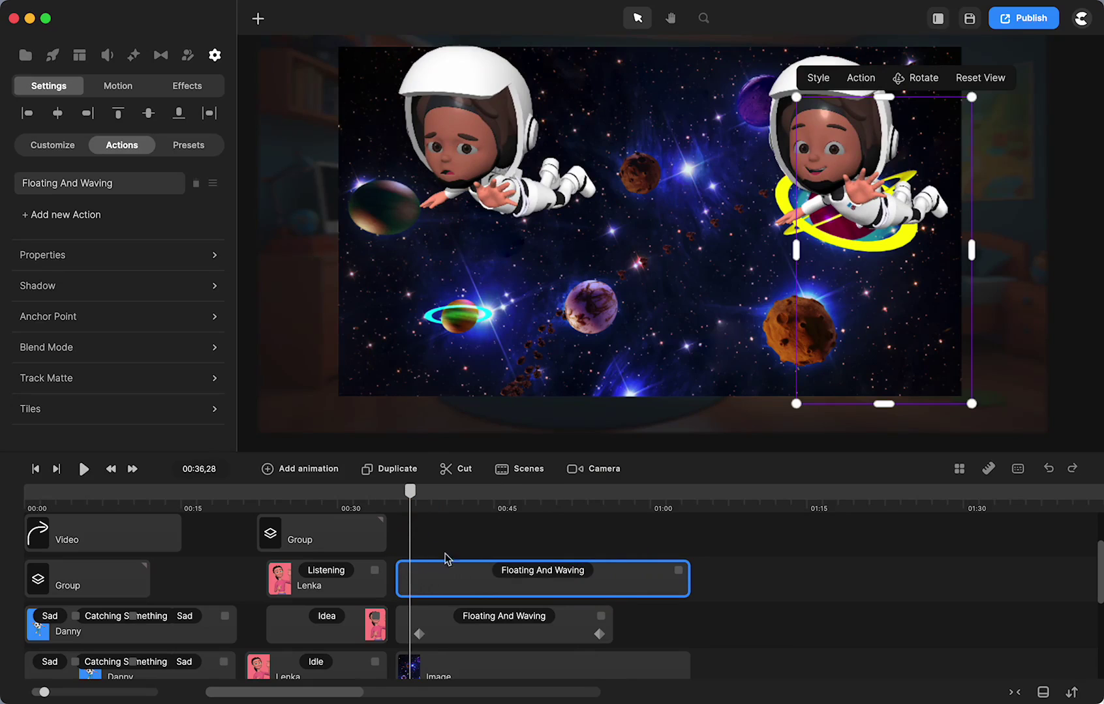
{"action": "left_click", "coordinate": [493, 634]}
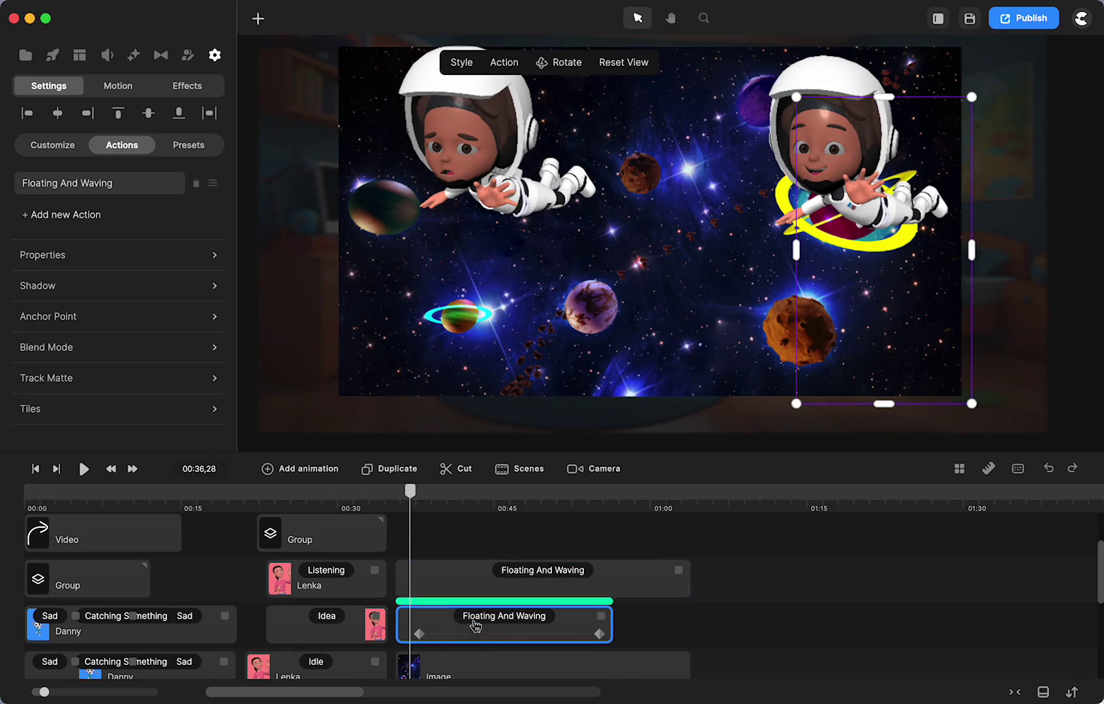
{"action": "left_click", "coordinate": [492, 635]}
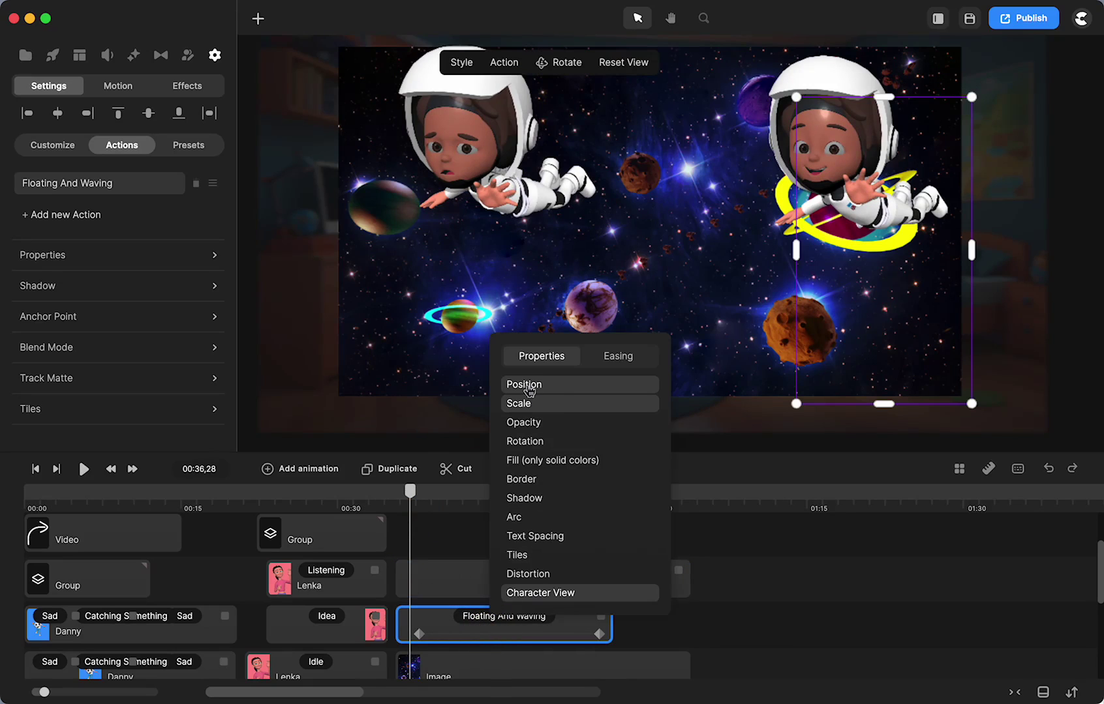
{"action": "left_click", "coordinate": [813, 600]}
Animate Position, Scale and Character View on the right astronaut's clip, moving its end keyframe to 0:54
{"action": "left_click", "coordinate": [421, 580]}
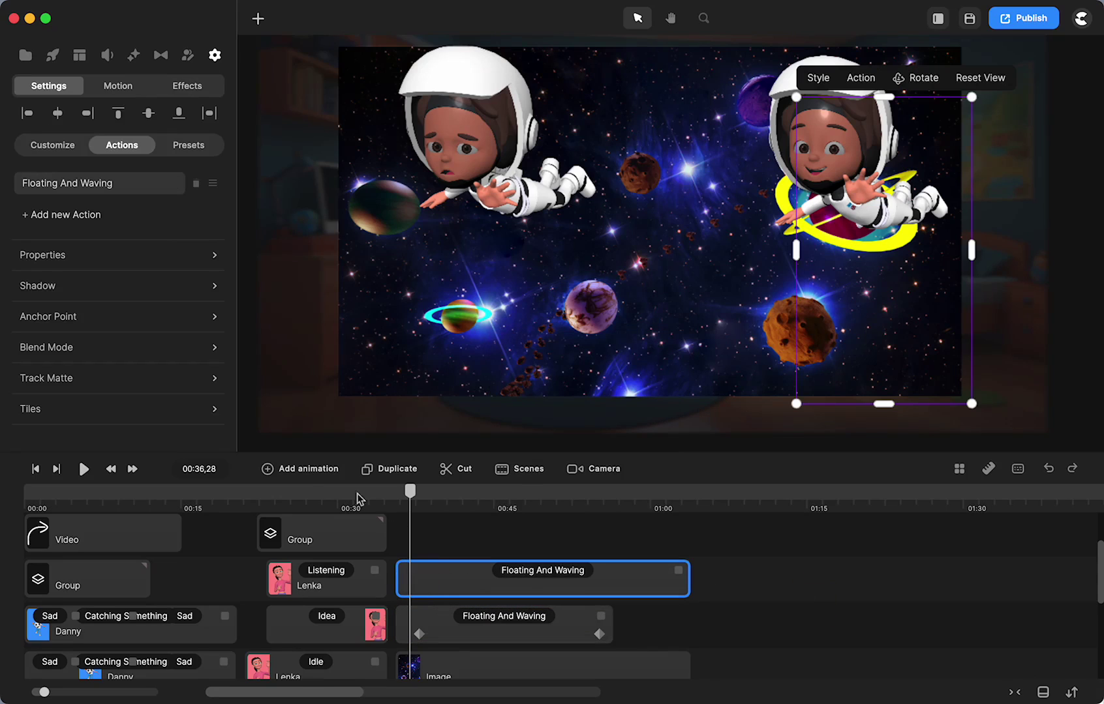
{"action": "left_click", "coordinate": [294, 471]}
{"action": "left_click", "coordinate": [332, 220]}
{"action": "left_click", "coordinate": [321, 237]}
{"action": "left_click", "coordinate": [356, 428]}
{"action": "left_click_drag", "start_coordinate": [419, 589], "coordinate": [590, 590]}
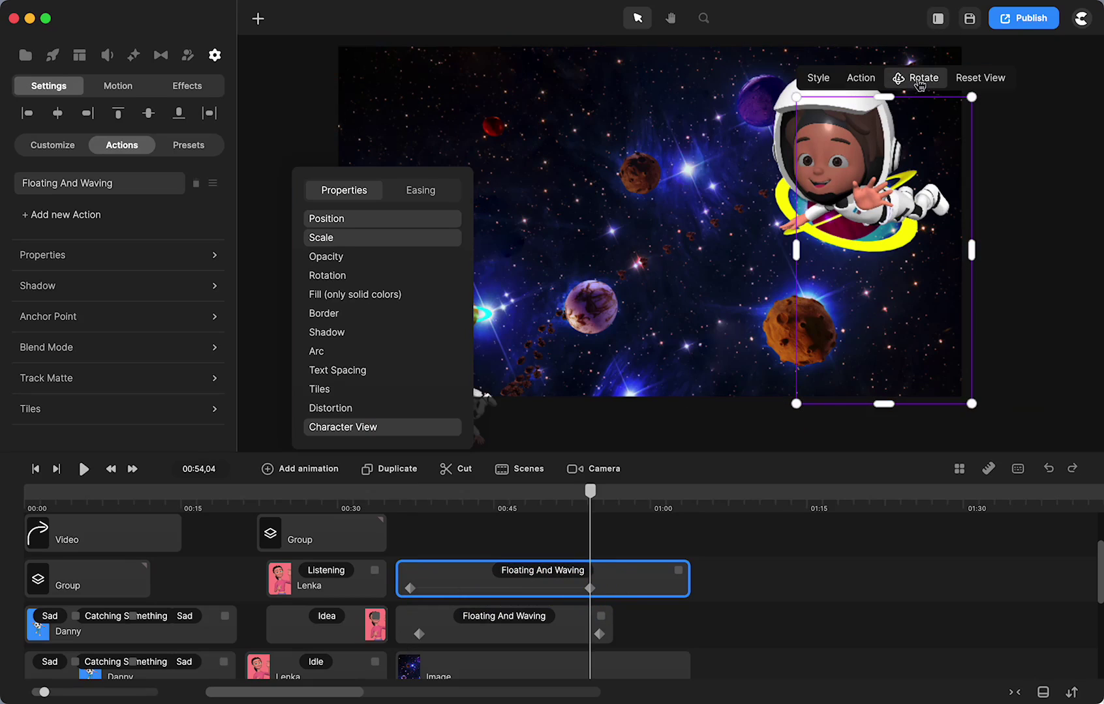
Turn the right astronaut around to show its back and move it down about 265 px
{"action": "left_click", "coordinate": [919, 82]}
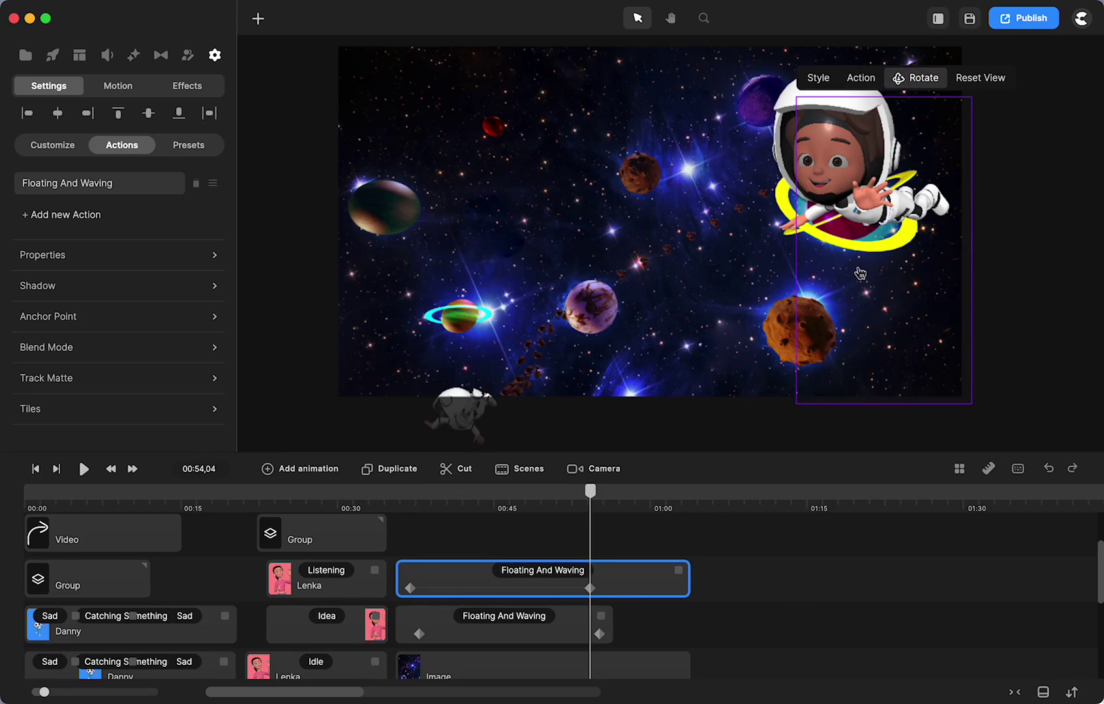
{"action": "left_click_drag", "start_coordinate": [825, 184], "coordinate": [840, 101]}
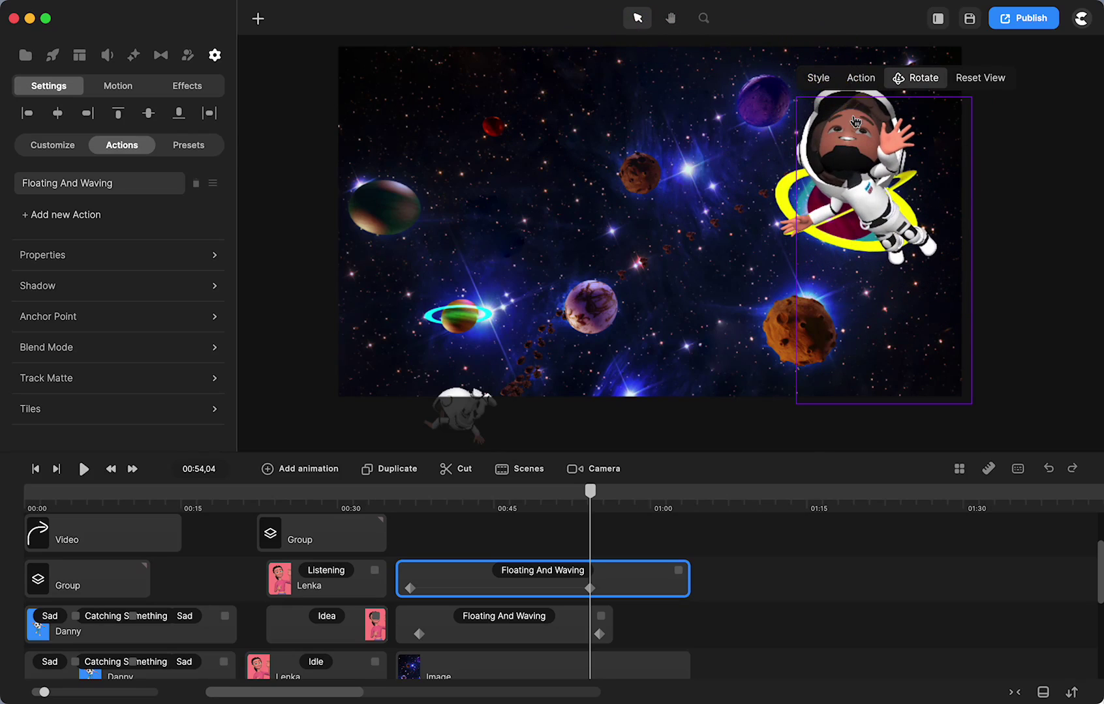
{"action": "left_click", "coordinate": [919, 79]}
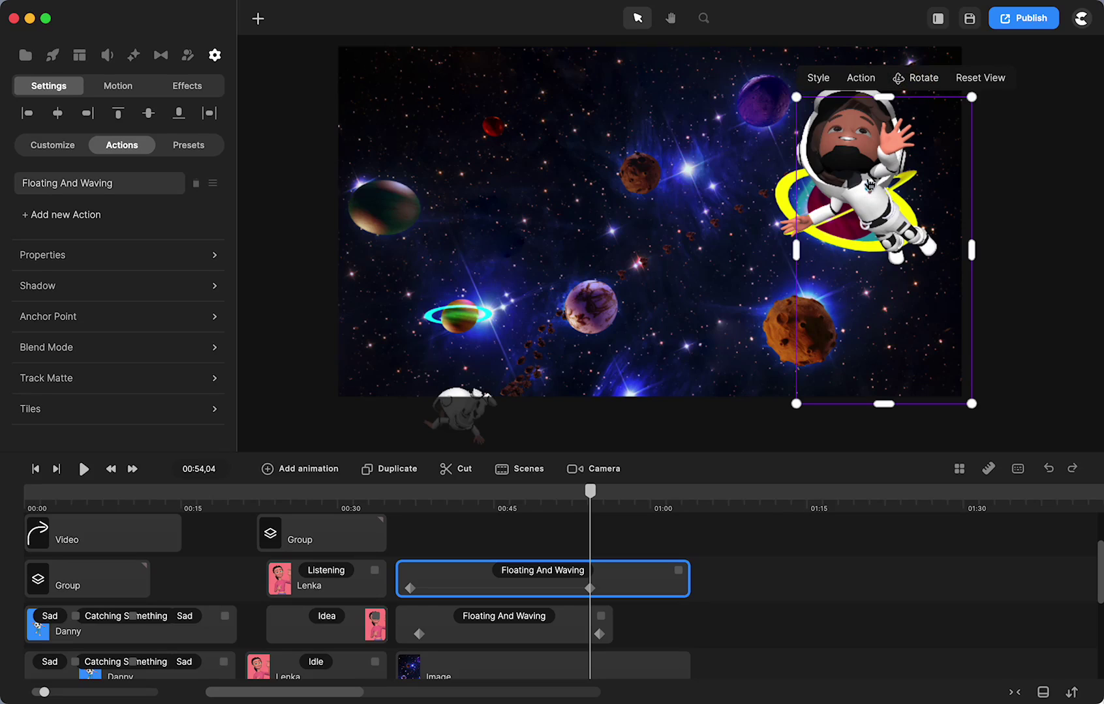
{"action": "left_click_drag", "start_coordinate": [870, 184], "coordinate": [878, 463]}
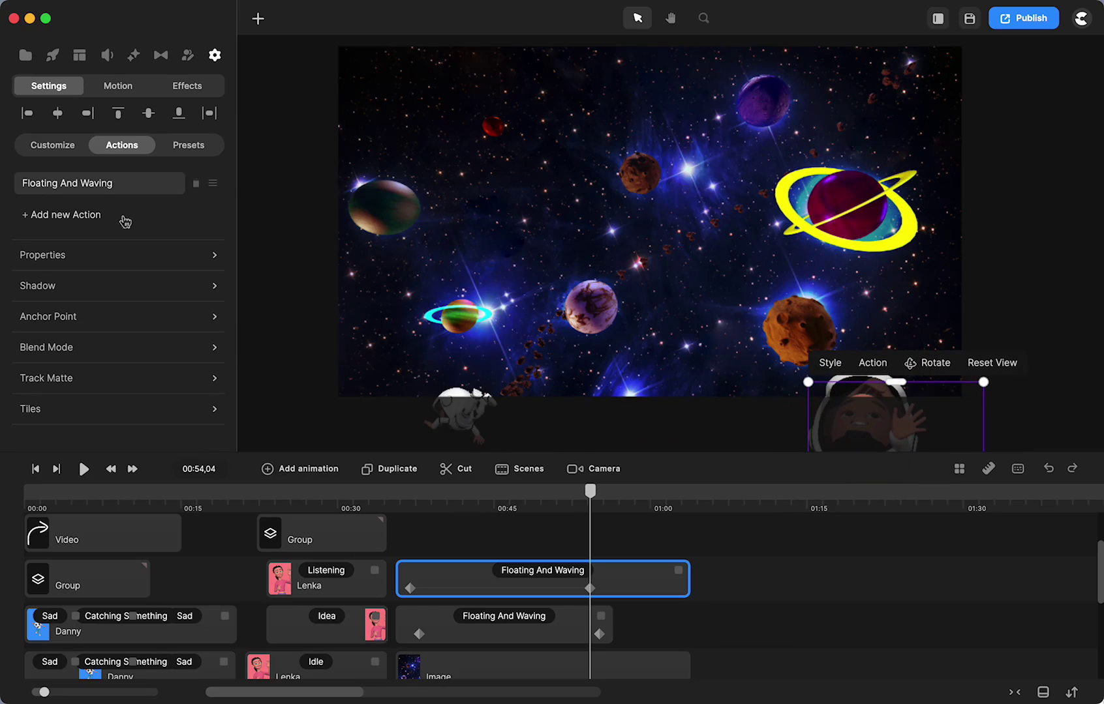
Shrink the astronaut to about 80% scale and settle it just below the scene
{"action": "left_click", "coordinate": [66, 259]}
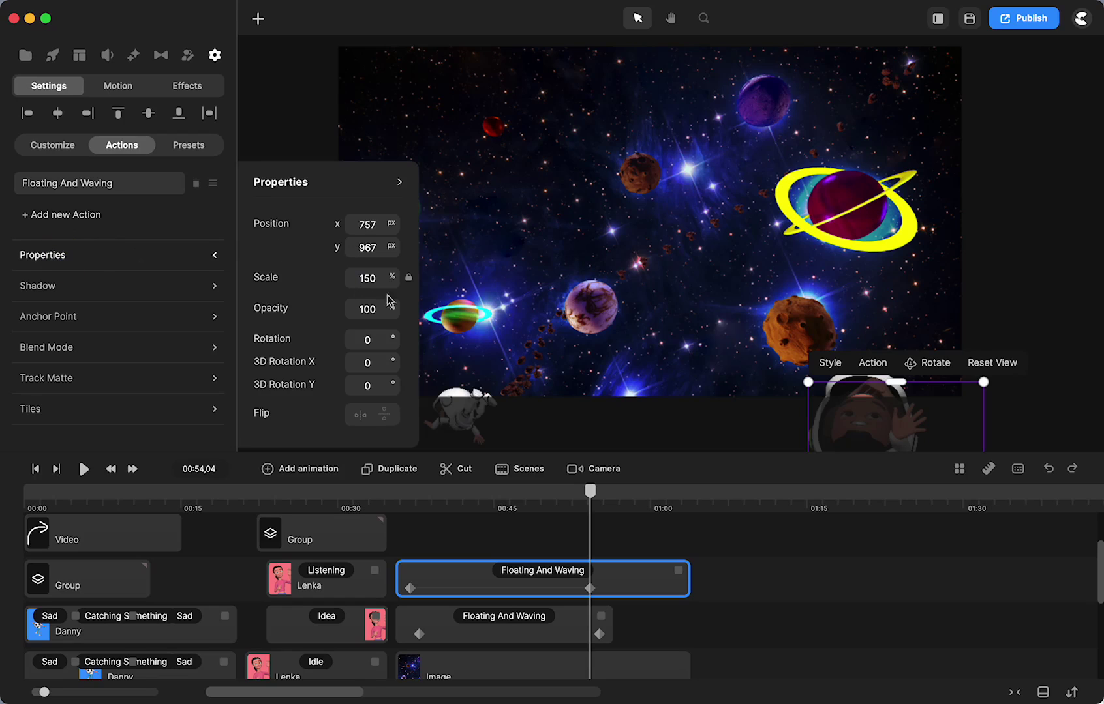
{"action": "left_click_drag", "start_coordinate": [391, 278], "coordinate": [363, 280]}
{"action": "left_click_drag", "start_coordinate": [717, 452], "coordinate": [715, 535]}
{"action": "left_click_drag", "start_coordinate": [886, 484], "coordinate": [878, 434]}
At about 0:39, turn the astronaut in 3D
{"action": "left_click", "coordinate": [396, 576]}
{"action": "left_click_drag", "start_coordinate": [396, 577], "coordinate": [441, 593]}
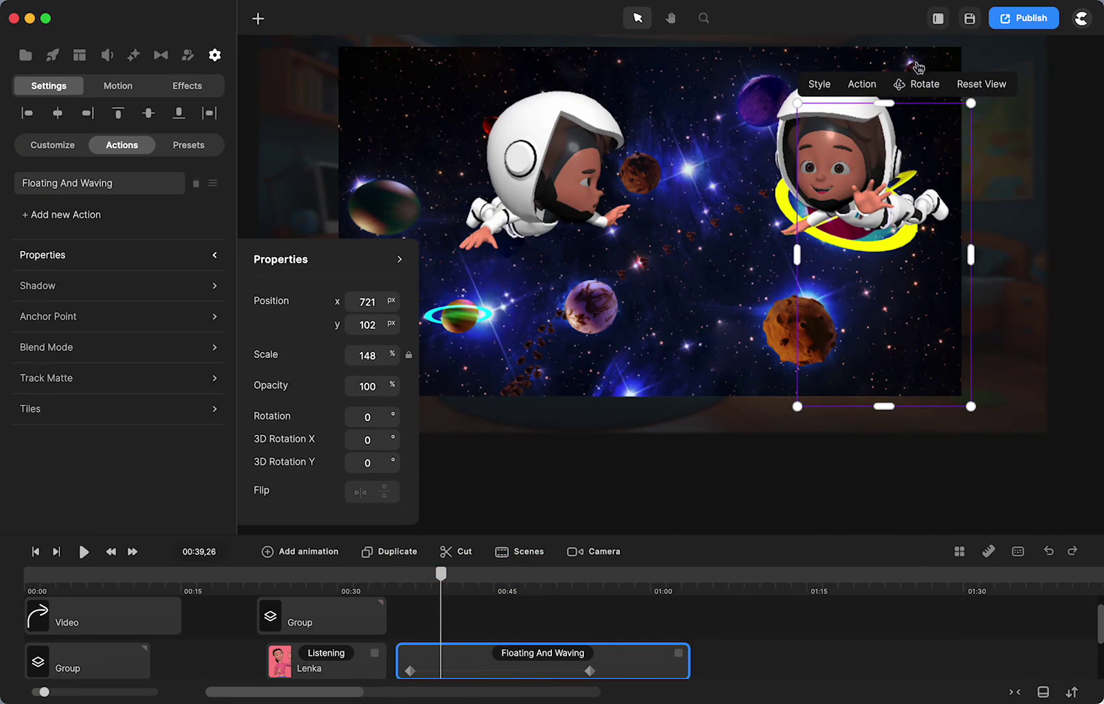
{"action": "left_click", "coordinate": [921, 84]}
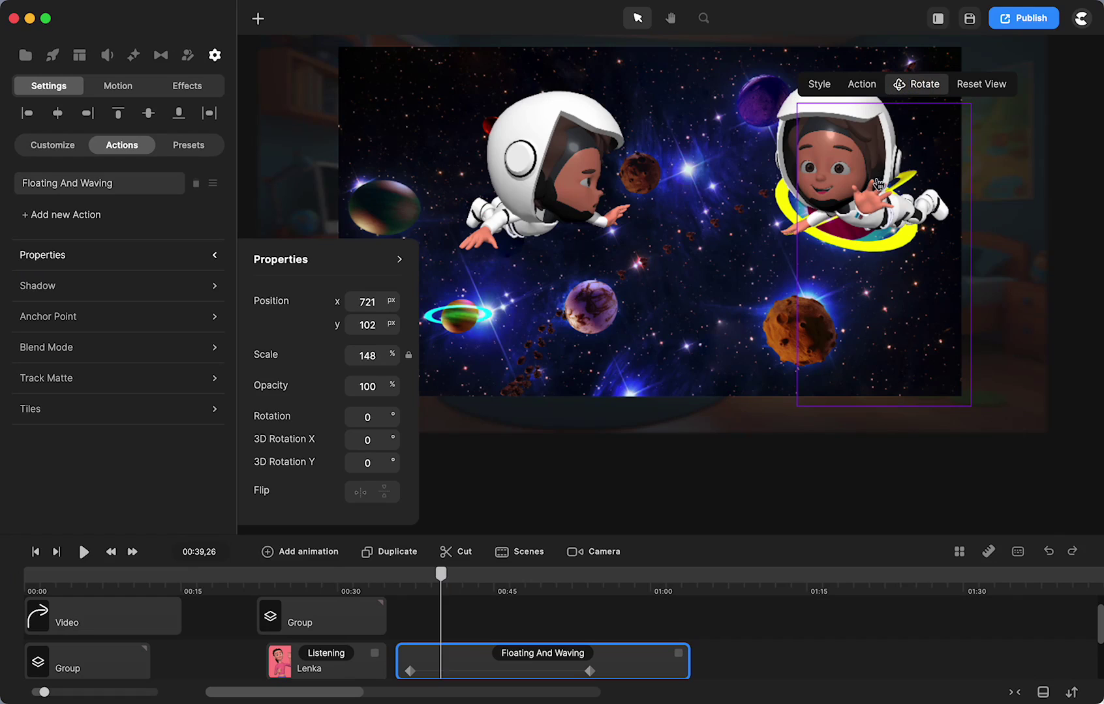
{"action": "left_click_drag", "start_coordinate": [878, 185], "coordinate": [930, 157]}
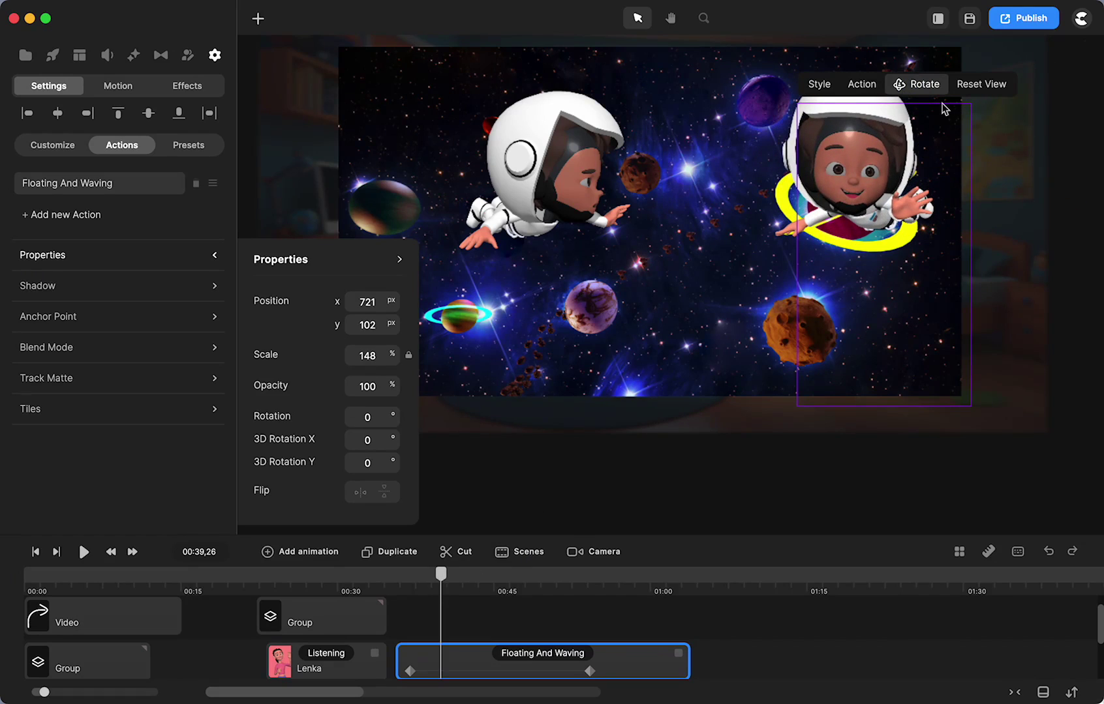
At 0:43, enable Rotation among the clip's animated properties
{"action": "left_click", "coordinate": [921, 87]}
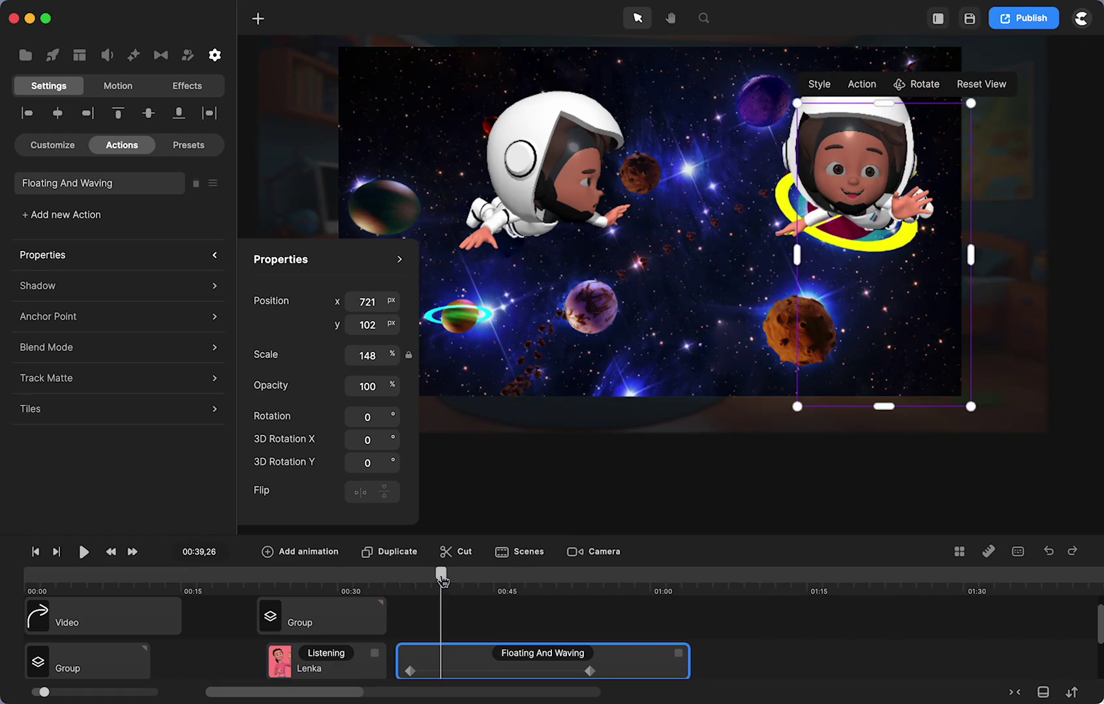
{"action": "left_click_drag", "start_coordinate": [441, 579], "coordinate": [479, 578]}
{"action": "left_click", "coordinate": [457, 663]}
{"action": "left_click", "coordinate": [512, 671]}
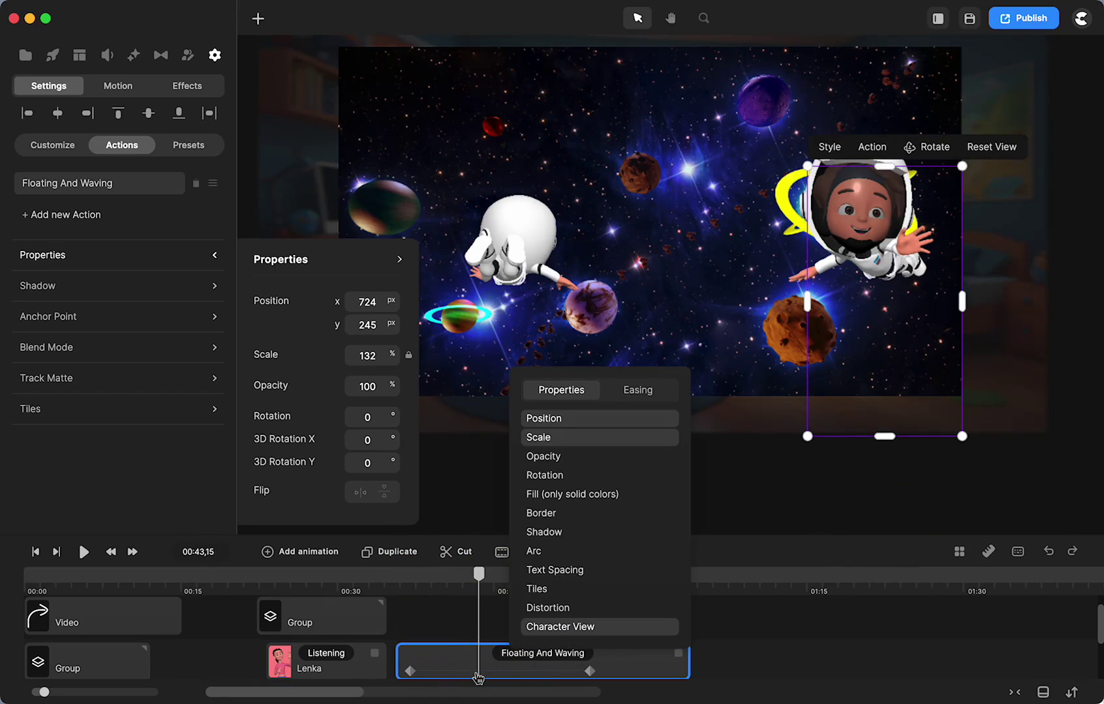
{"action": "left_click", "coordinate": [546, 474]}
Turn the astronaut partway around at 0:43, then preview the turn
{"action": "left_click", "coordinate": [934, 147]}
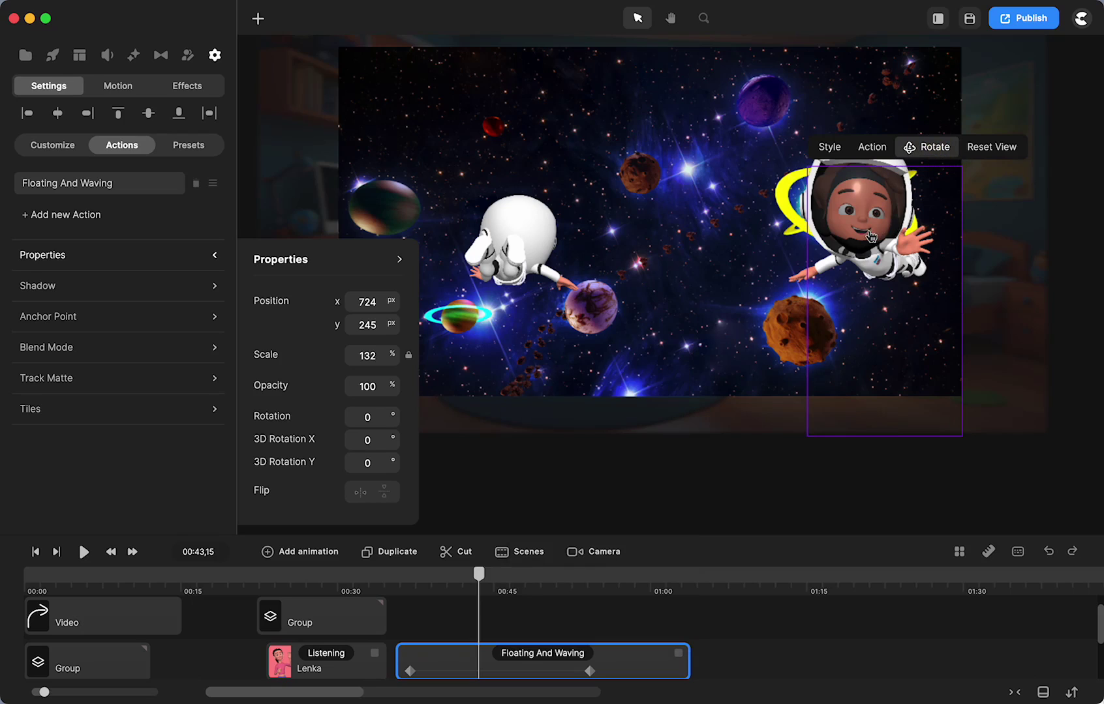
{"action": "left_click_drag", "start_coordinate": [868, 236], "coordinate": [900, 306]}
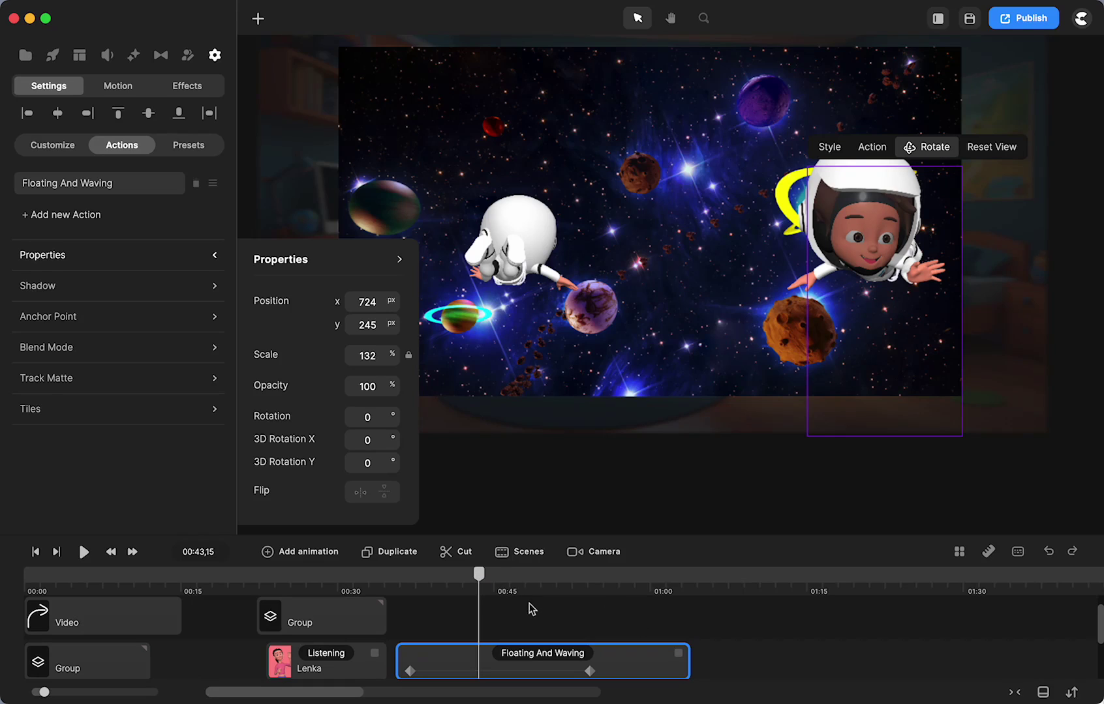
{"action": "left_click_drag", "start_coordinate": [486, 590], "coordinate": [416, 618]}
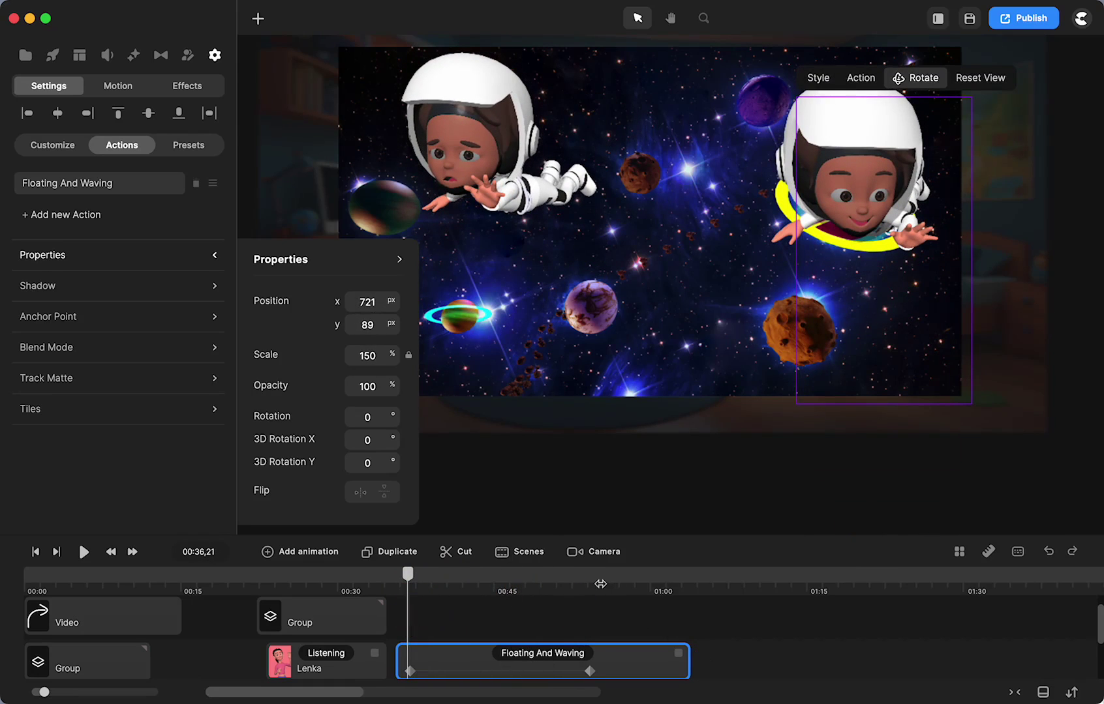
Rotate the astronaut about 90° sideways at the clip's 0:54 end
{"action": "left_click", "coordinate": [654, 618]}
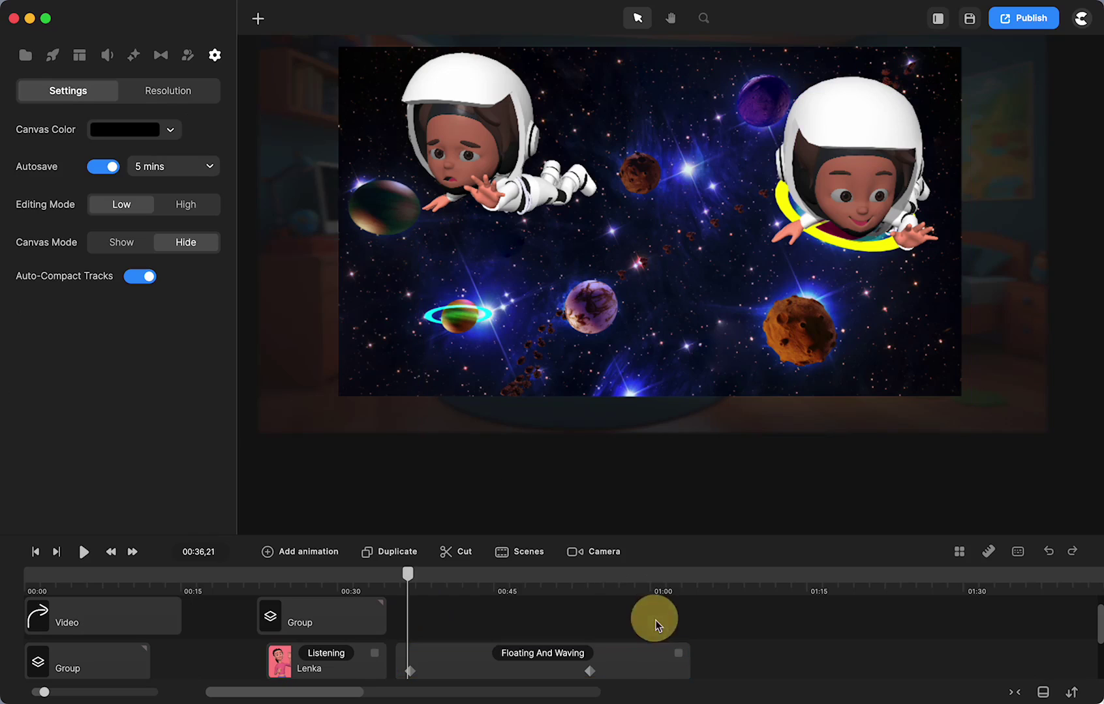
{"action": "left_click", "coordinate": [589, 672]}
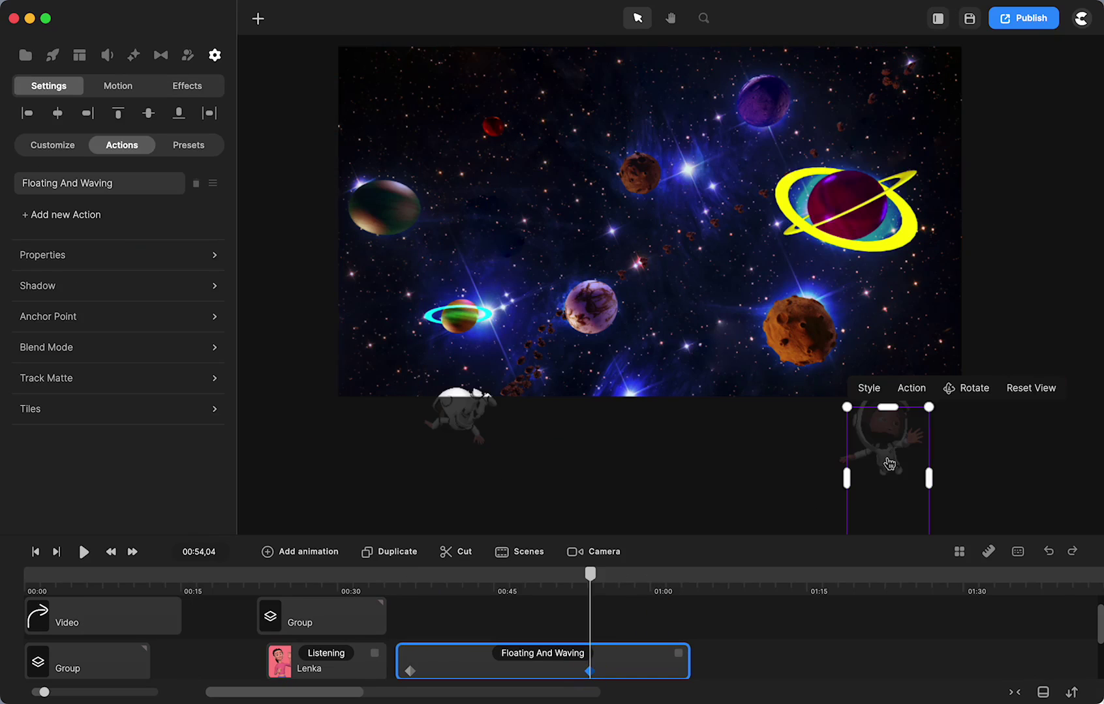
{"action": "left_click", "coordinate": [968, 389]}
{"action": "left_click_drag", "start_coordinate": [875, 438], "coordinate": [978, 438]}
{"action": "left_click_drag", "start_coordinate": [895, 466], "coordinate": [1052, 505]}
{"action": "left_click_drag", "start_coordinate": [919, 458], "coordinate": [999, 455]}
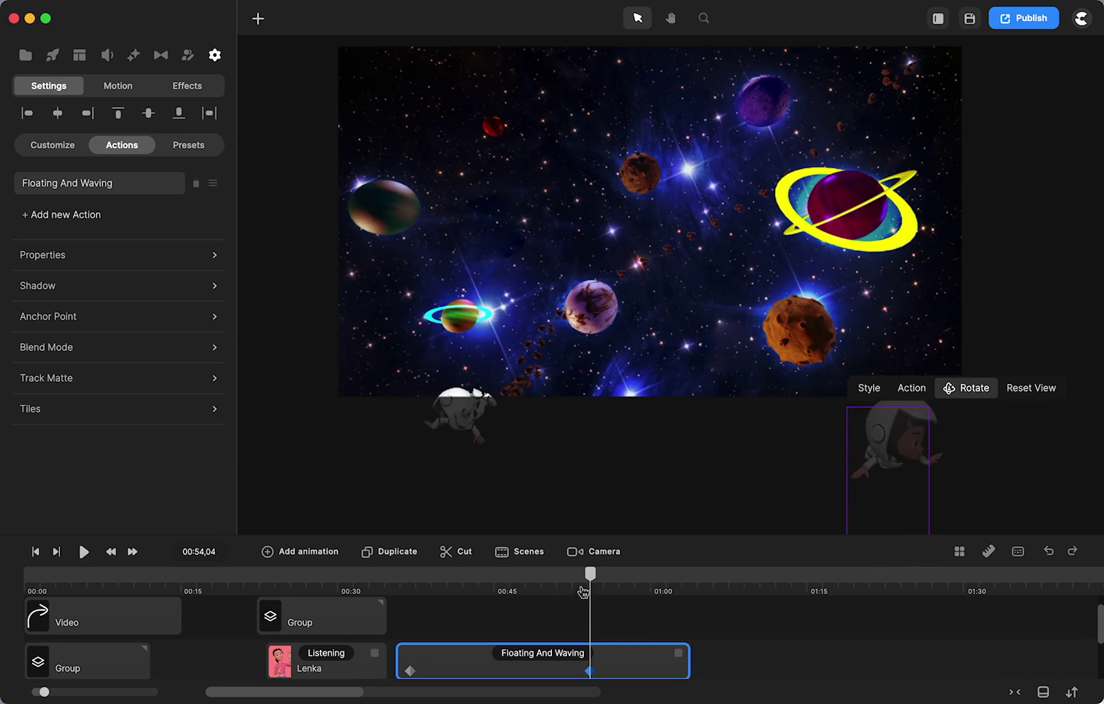
Turn the astronaut to face left at 0:36, preview the spinning fall, and enlarge the timeline
{"action": "left_click_drag", "start_coordinate": [583, 592], "coordinate": [409, 614]}
{"action": "left_click", "coordinate": [480, 579]}
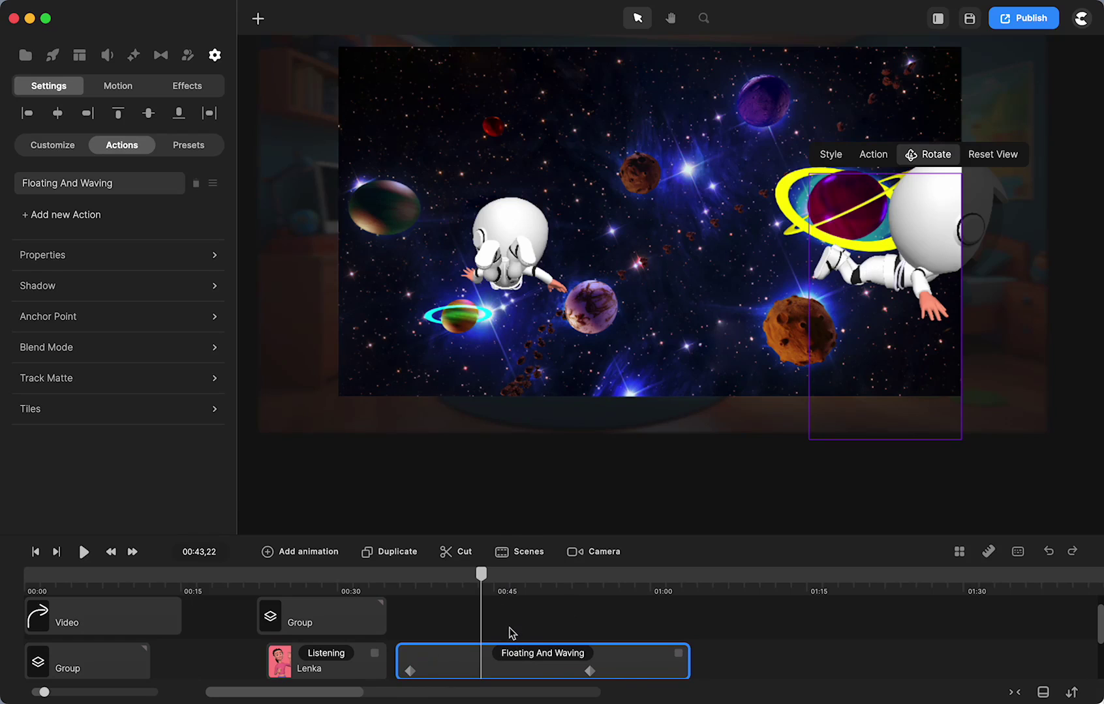
{"action": "left_click_drag", "start_coordinate": [480, 581], "coordinate": [410, 578]}
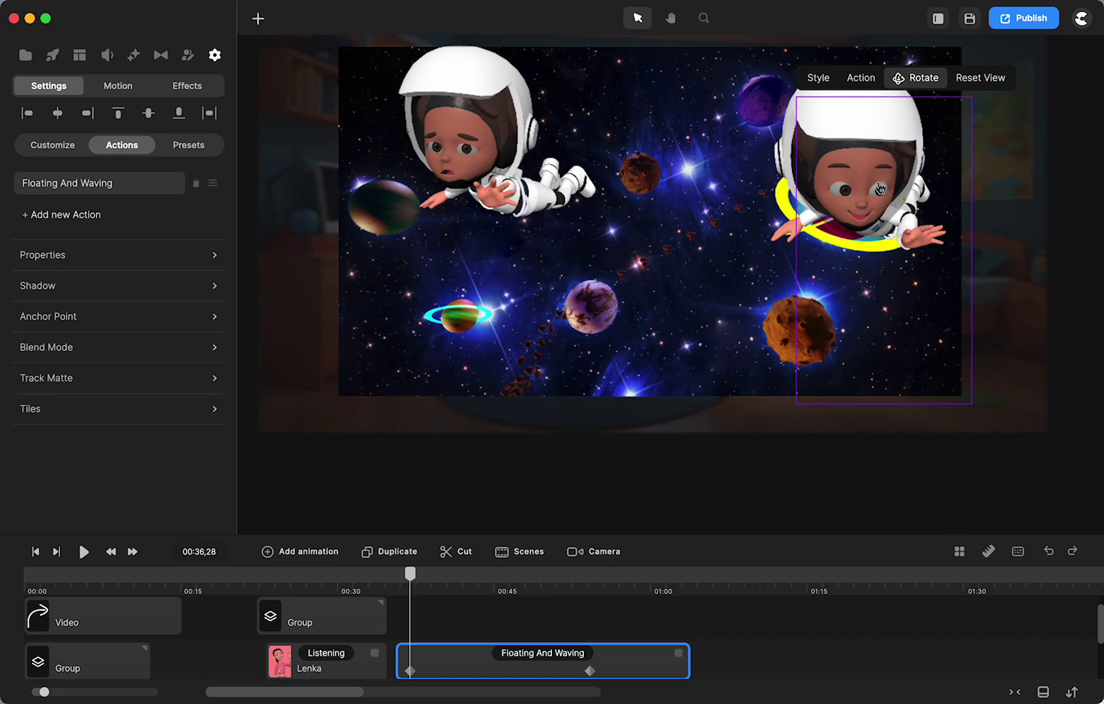
{"action": "left_click_drag", "start_coordinate": [906, 173], "coordinate": [869, 155]}
{"action": "left_click_drag", "start_coordinate": [410, 574], "coordinate": [578, 572]}
{"action": "left_click", "coordinate": [590, 671]}
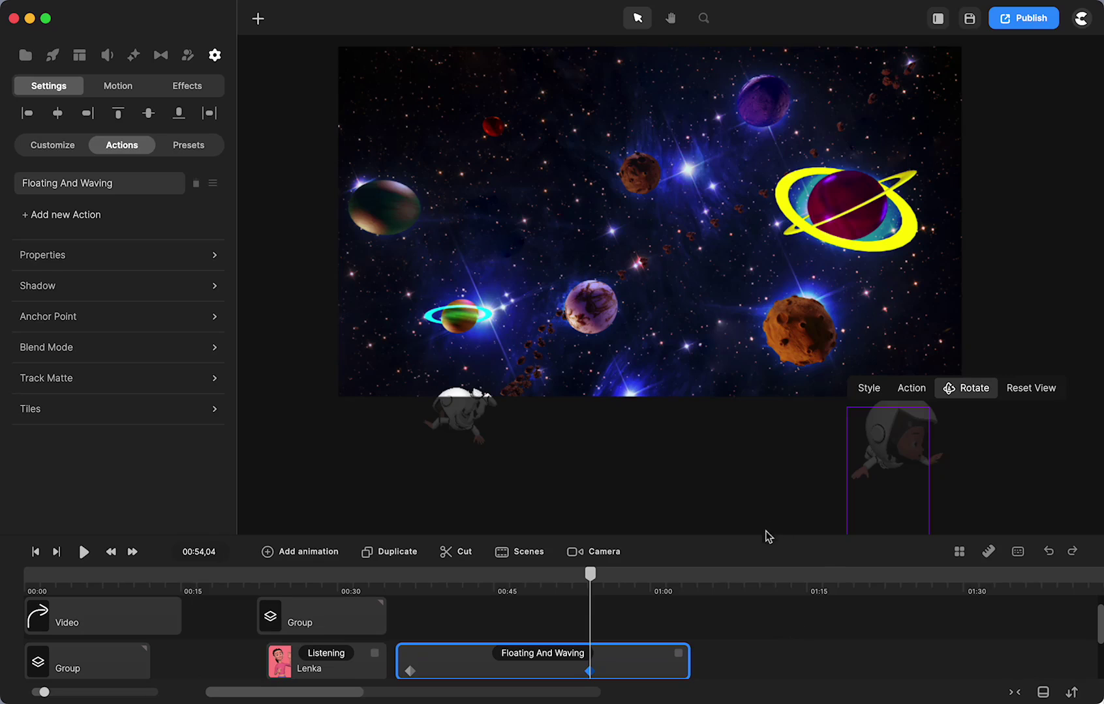
{"action": "left_click_drag", "start_coordinate": [765, 532], "coordinate": [750, 455]}
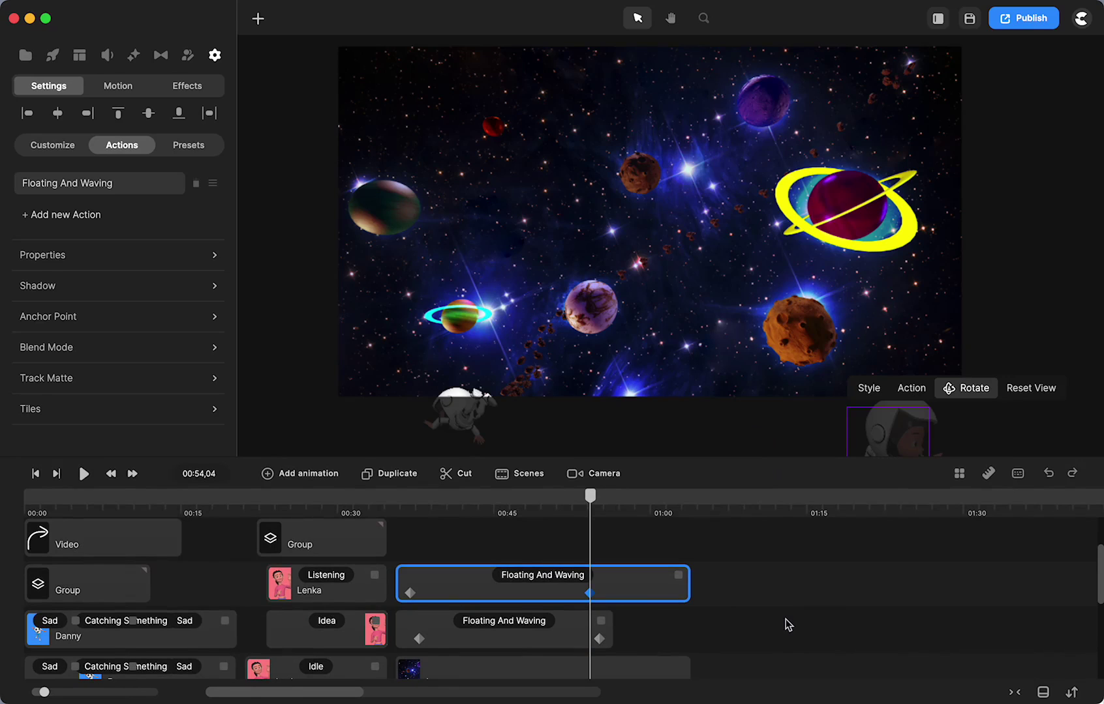
Open the Floating And Waving clip's action list, select the lower clip, and jump to 0:08
{"action": "scroll", "coordinate": [788, 625], "scroll_direction": "down", "scroll_amount": 1}
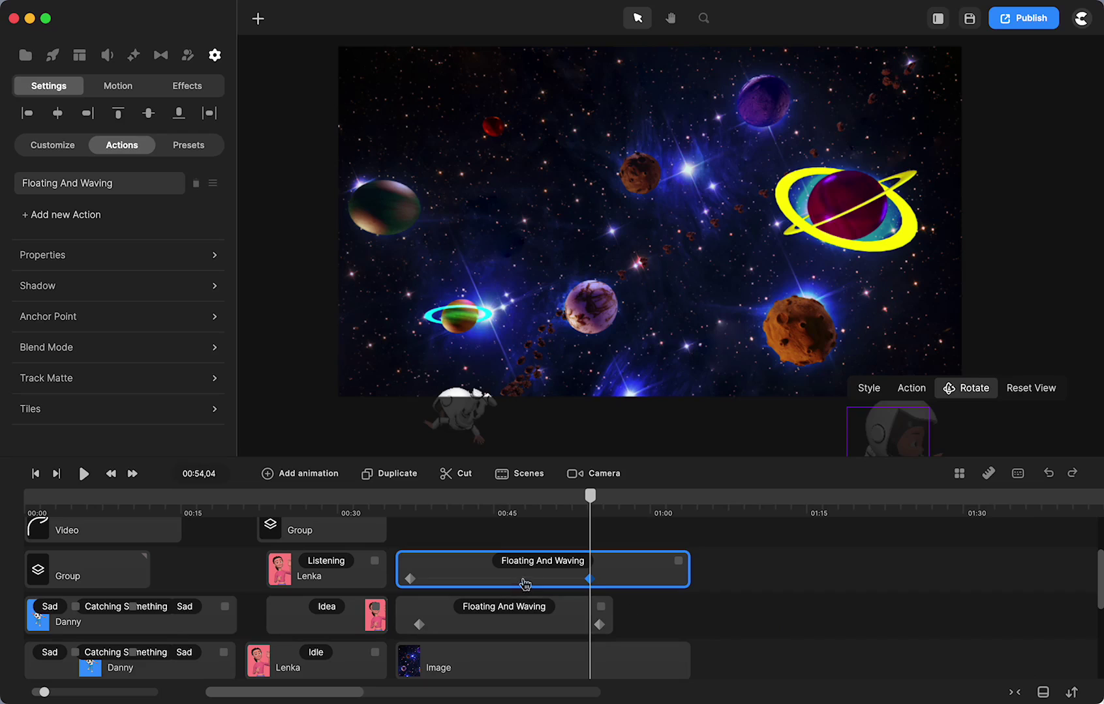
{"action": "left_click", "coordinate": [539, 563]}
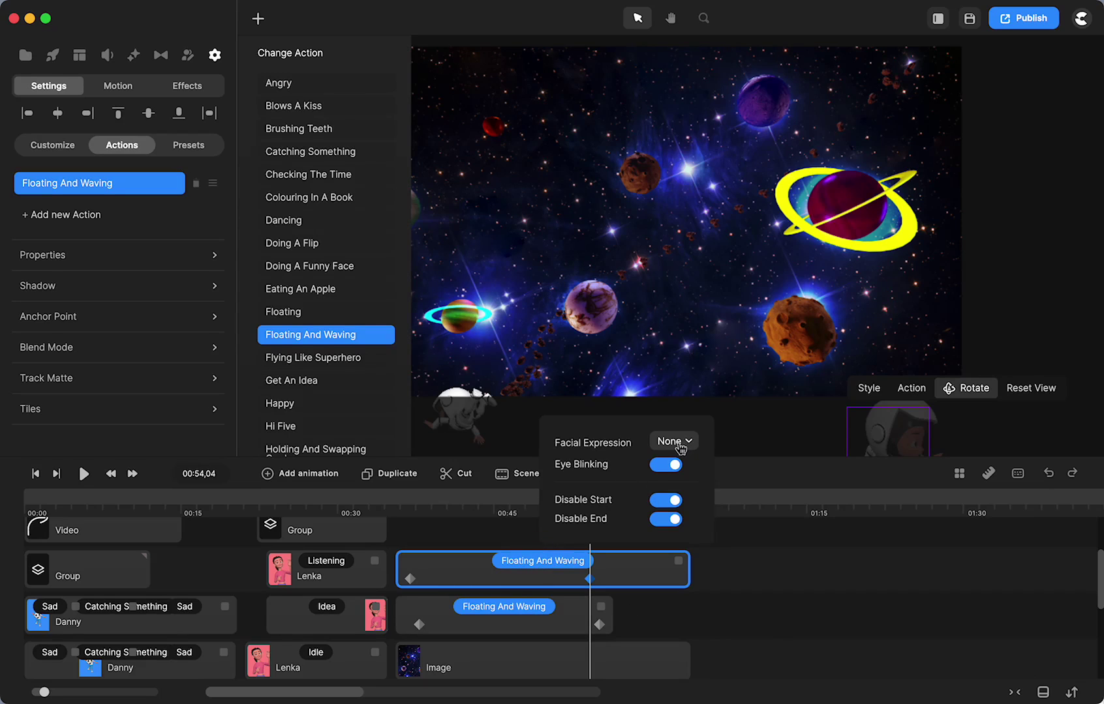
{"action": "left_click", "coordinate": [509, 608]}
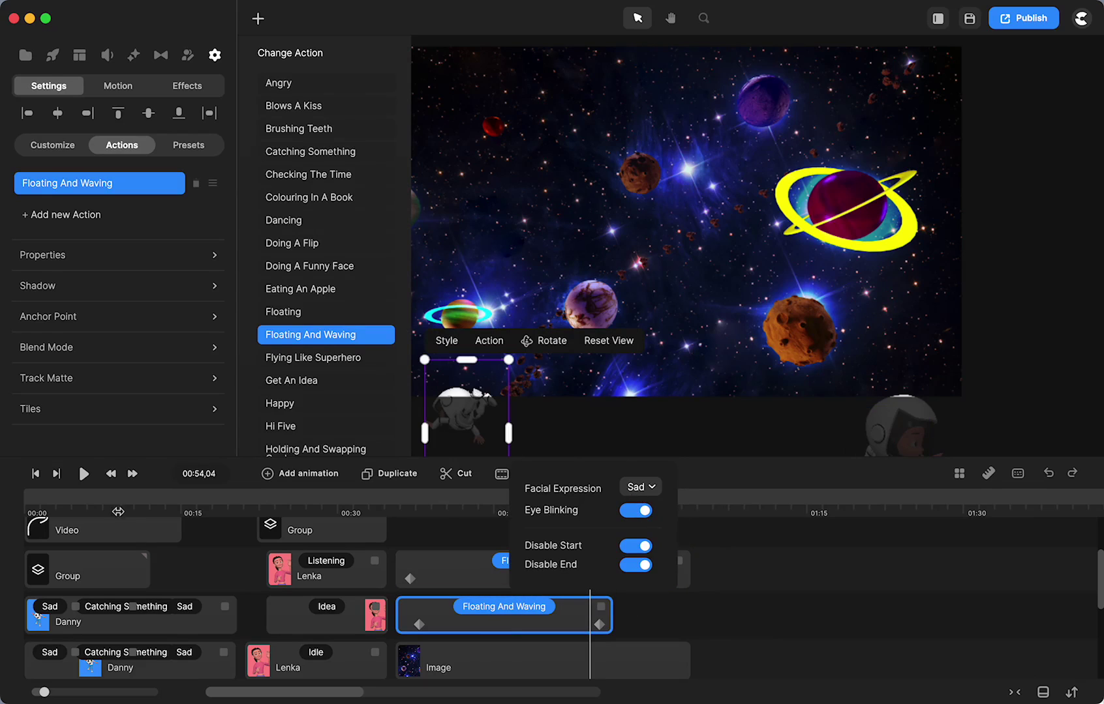
{"action": "left_click_drag", "start_coordinate": [106, 497], "coordinate": [112, 504]}
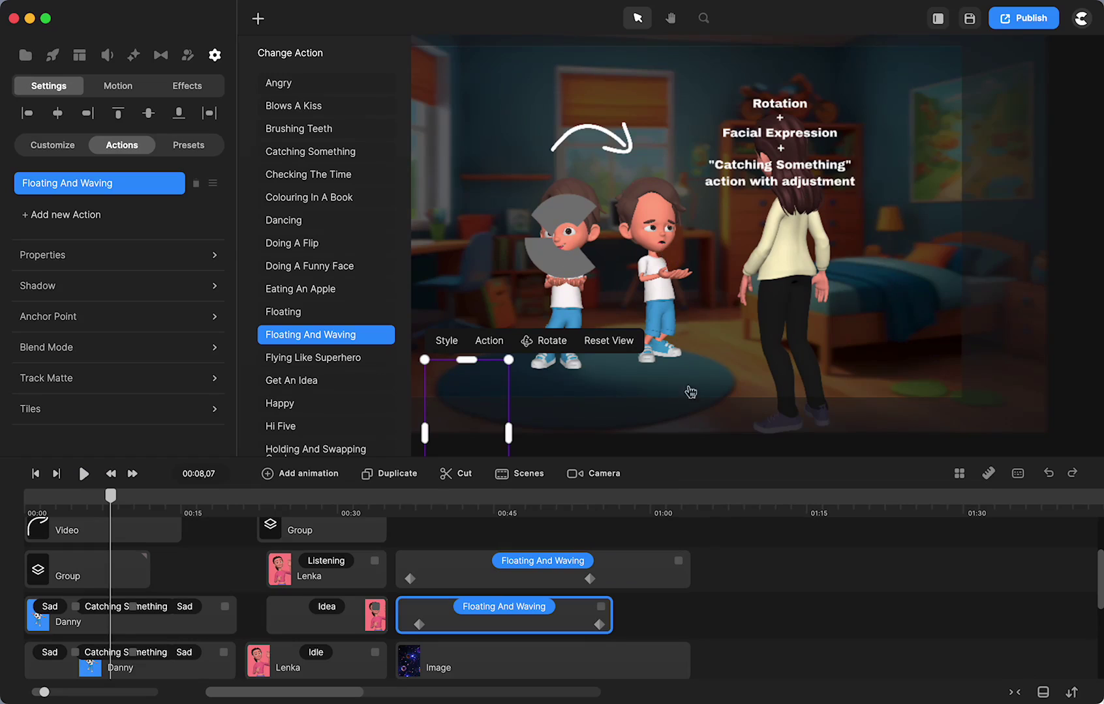